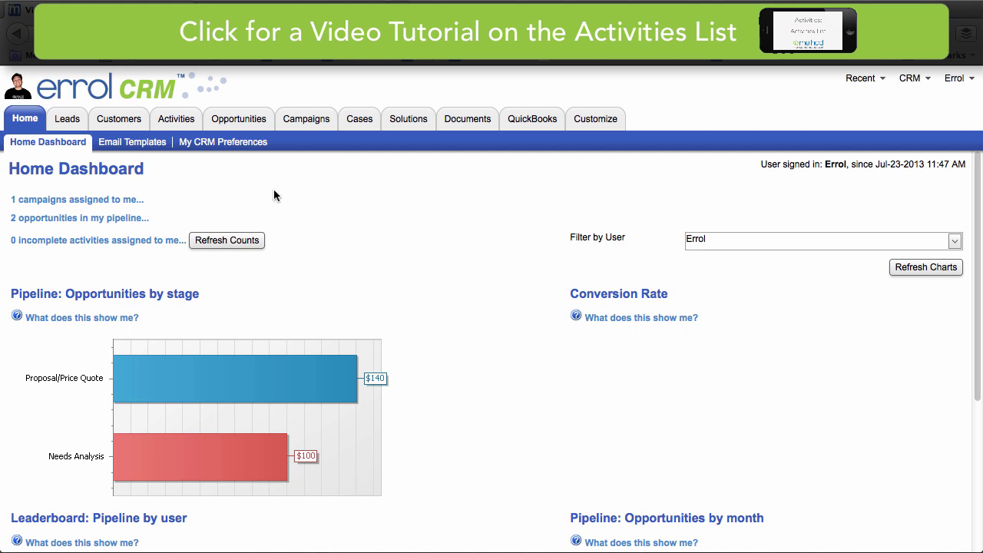
Step: View the CRM's activities list, and in Gmail open the "Need these flyers printed" email
left_click(187, 124)
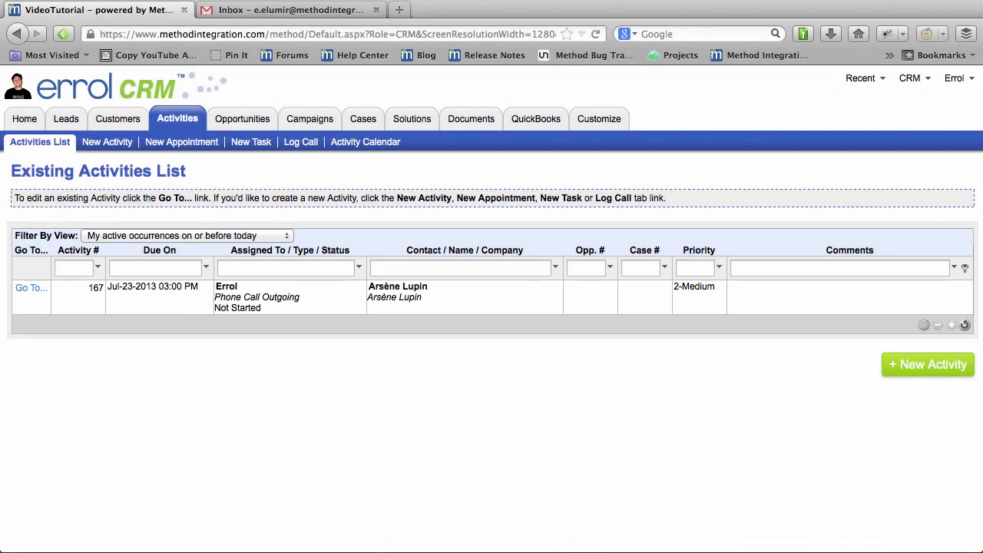
left_click(323, 11)
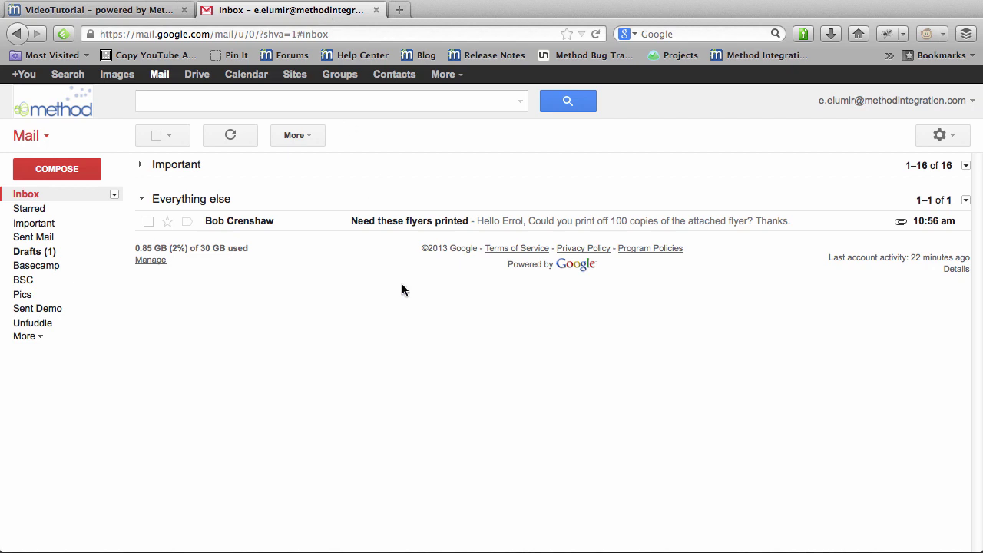
left_click(512, 222)
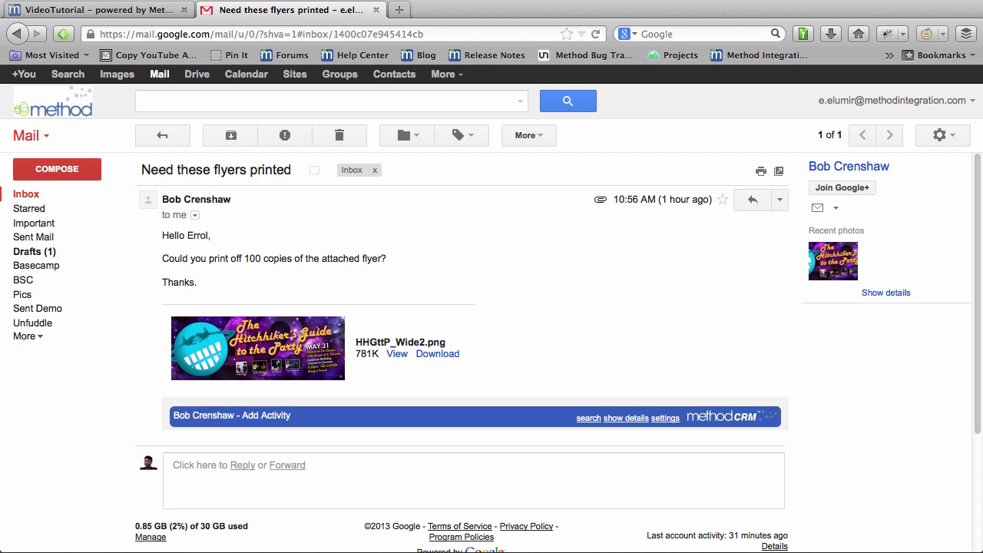
Step: Switch back to the CRM and start a call log with the flyer customer as its contact
left_click(100, 12)
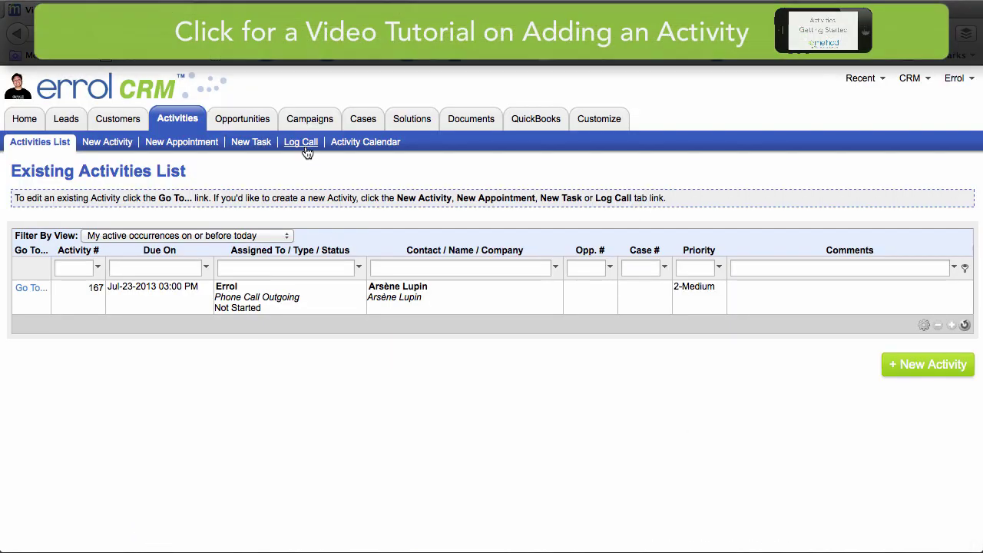
left_click(302, 143)
left_click(161, 392)
type("cre")
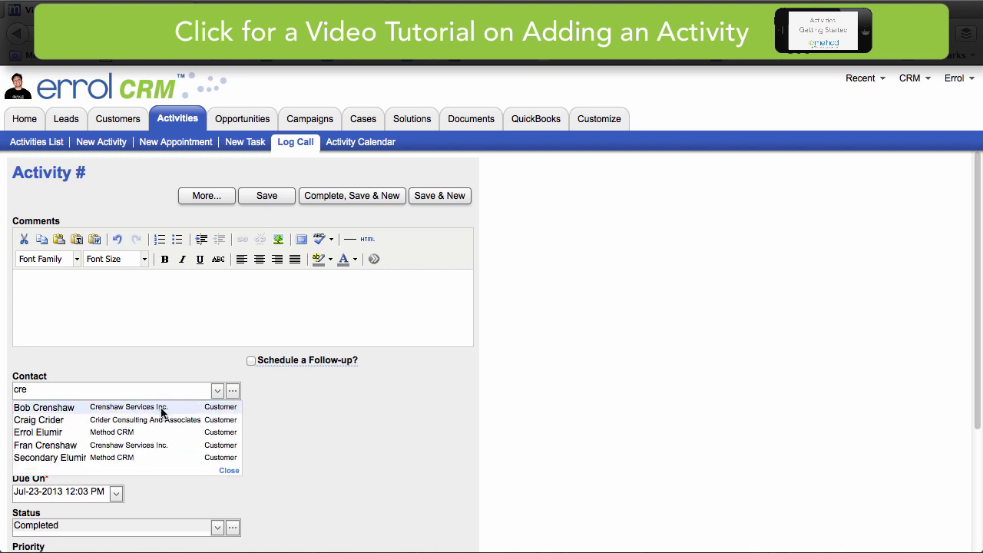
left_click(158, 408)
Step: Comment on the call that the customer wants flyers printed but didn't say when he wanted them by, so he was called to find out
left_click(175, 299)
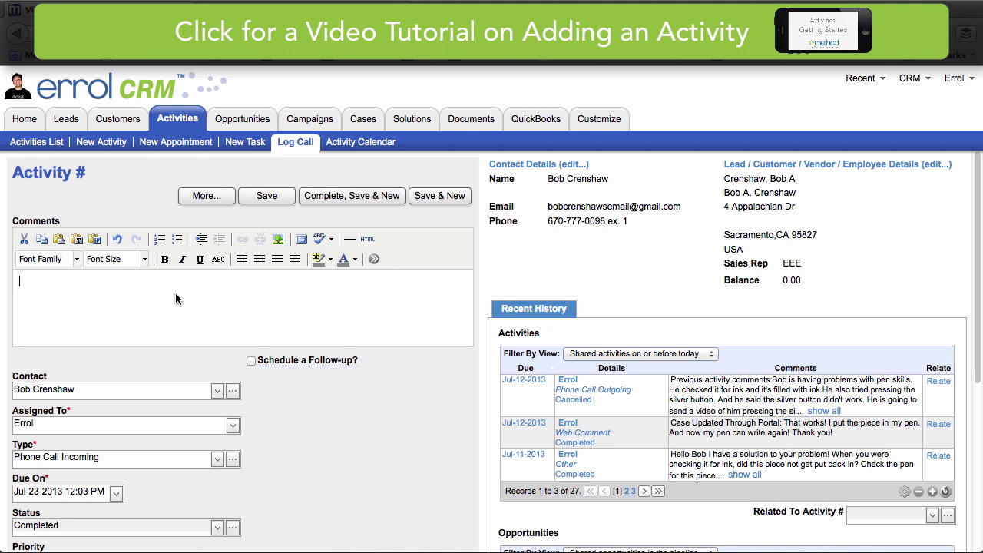
type("Bob Crenshaw wants me to ")
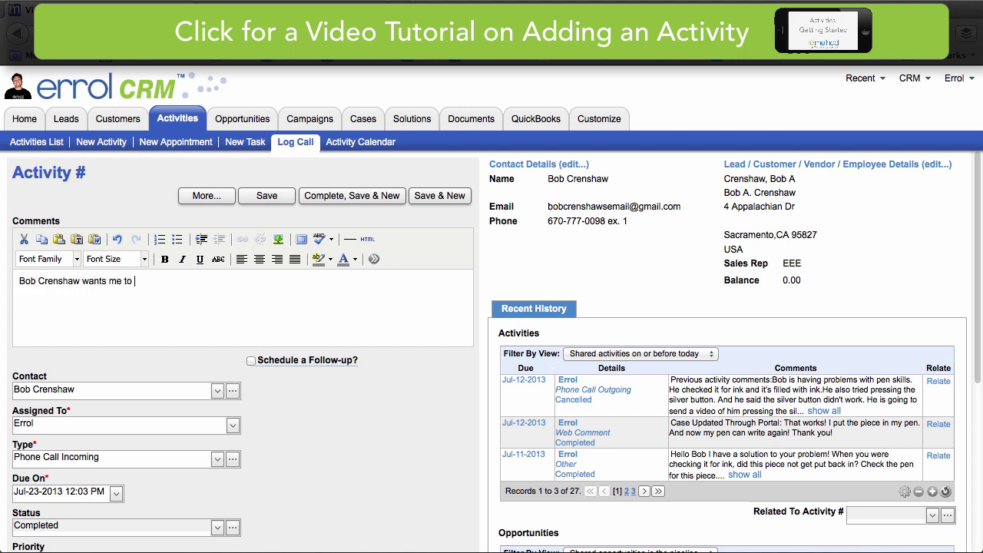
type("print out flyers but he didn't say when ")
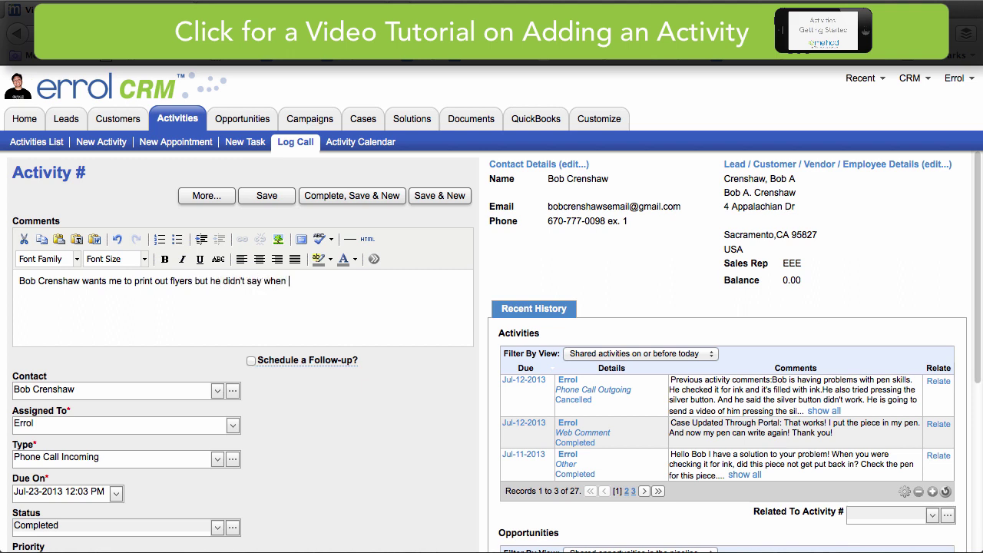
type("he wanted them by. Gave him a call")
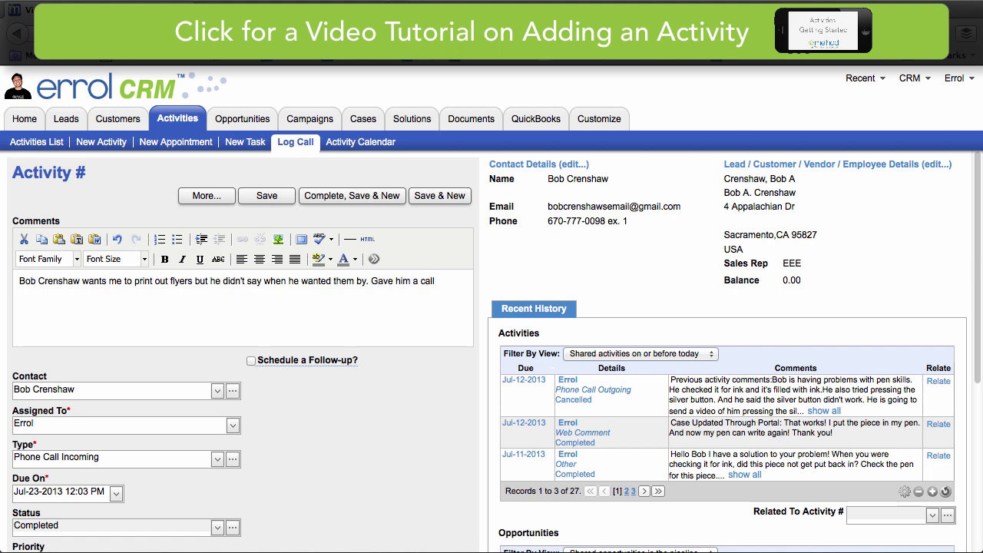
type(" to find out.")
Step: Set the activity type to Phone Call Outgoing, and save the call as completed with a new activity started
left_click(217, 459)
scroll(215, 463, "down", 3)
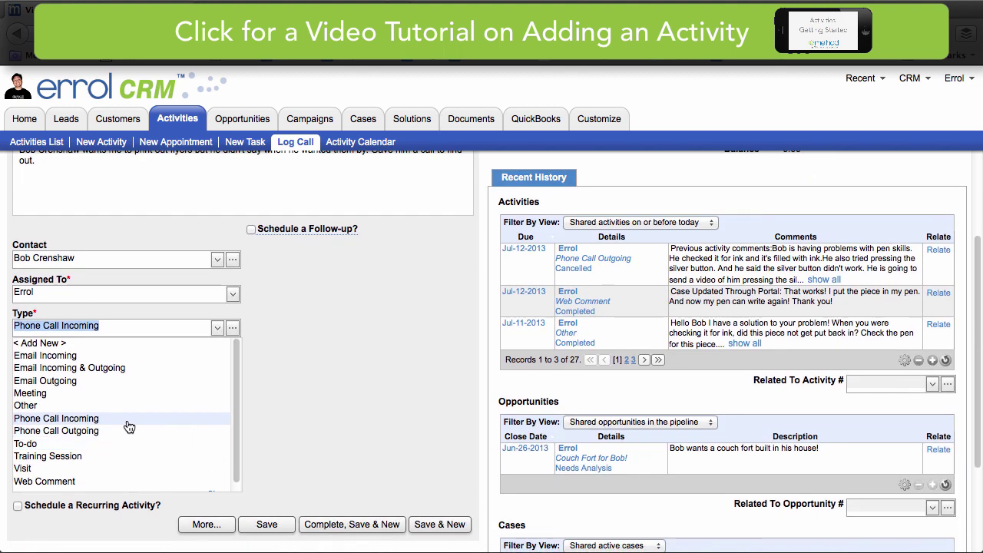
left_click(132, 435)
left_click(133, 431)
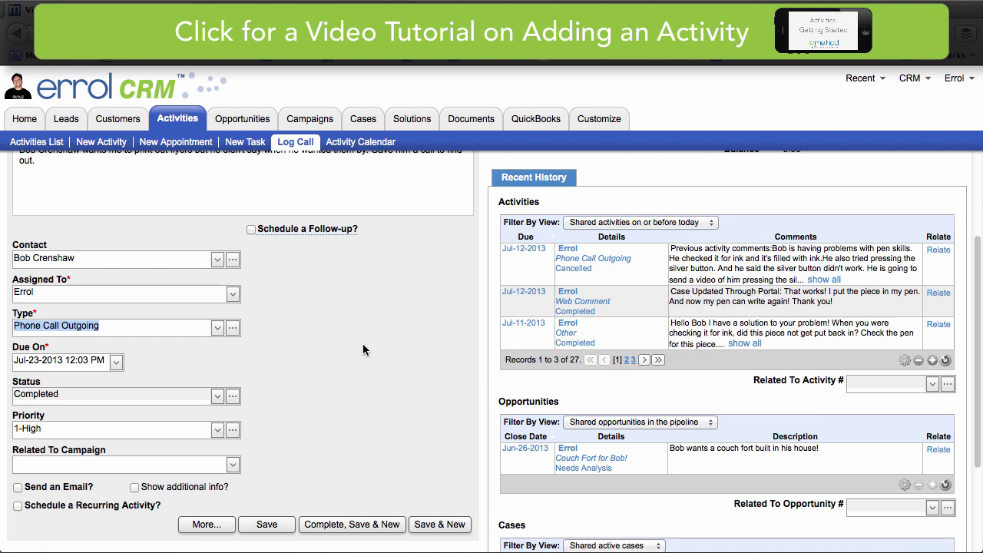
scroll(363, 350, "up", 3)
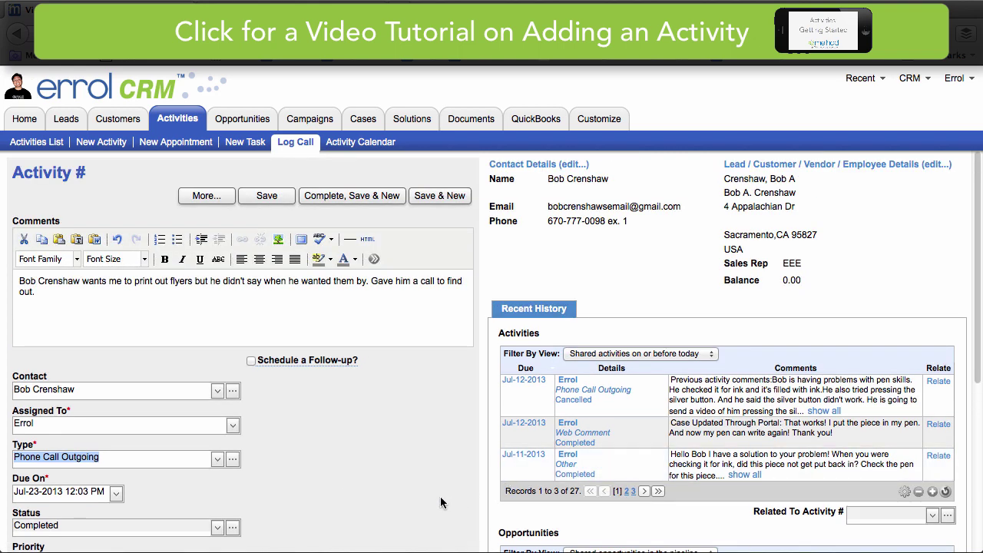
scroll(347, 437, "down", 4)
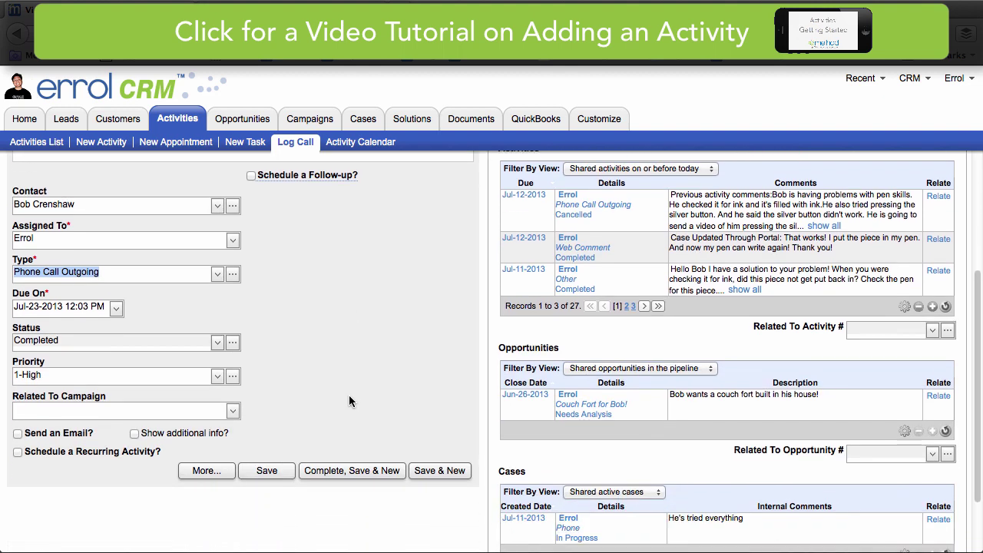
left_click(361, 480)
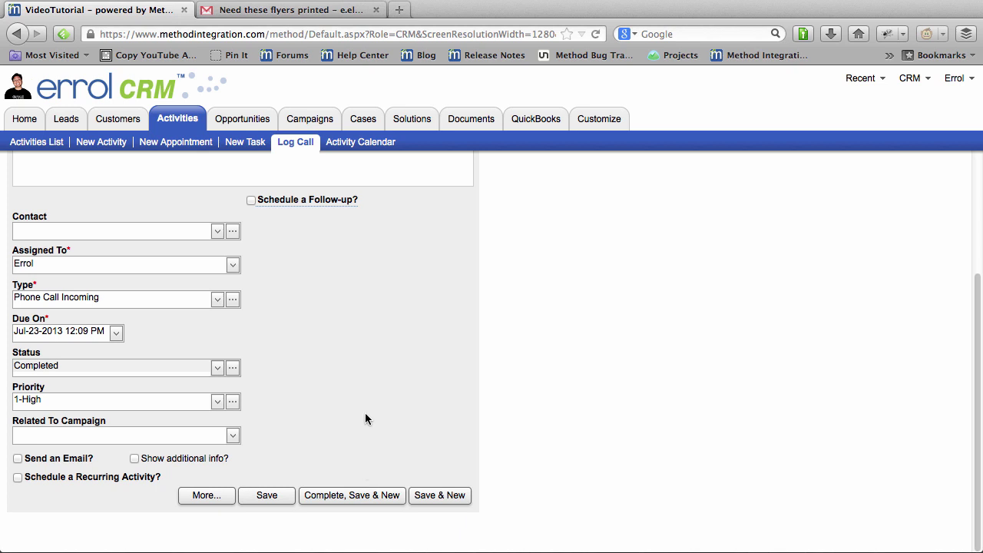
Step: Switch to Gmail and send the customer a reply verifying the call and tomorrow's 10pm pickup of the 100 flyers, signed off "bye bye!"
left_click(305, 14)
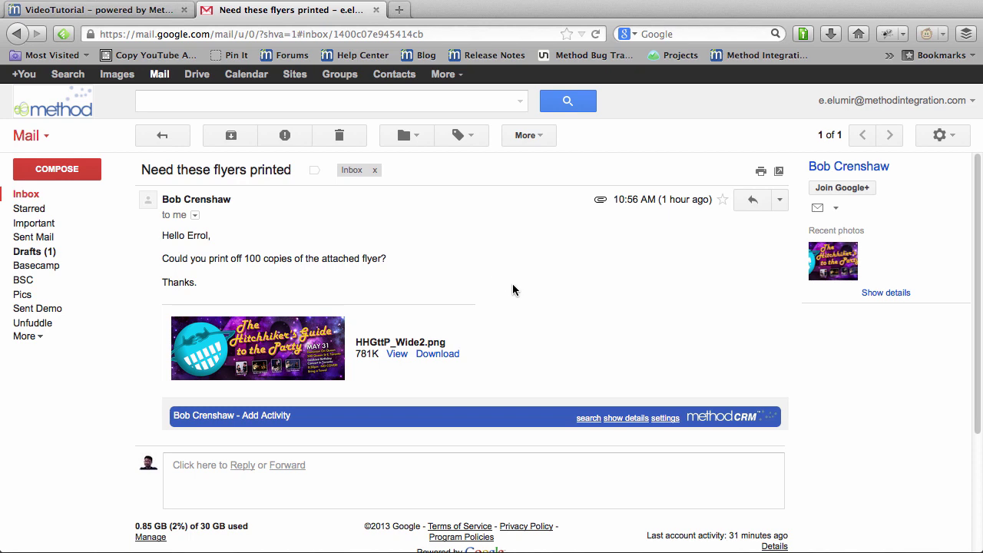
scroll(512, 289, "down", 5)
left_click(243, 351)
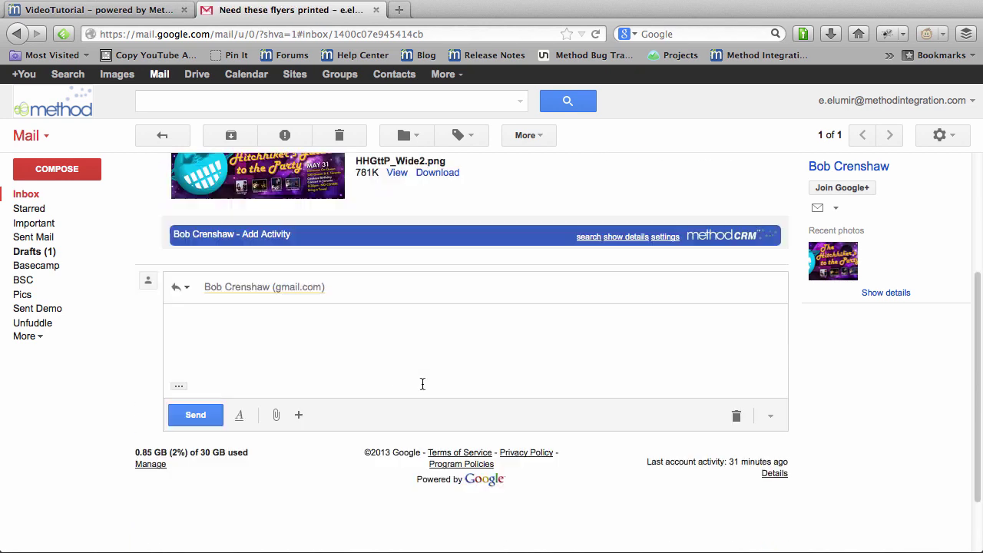
type("Hey Bob,")
key("Return")
key("Return")
type("This is just an email to verify that I called you and that you are coming in tomorrow at 10pm to pick up")
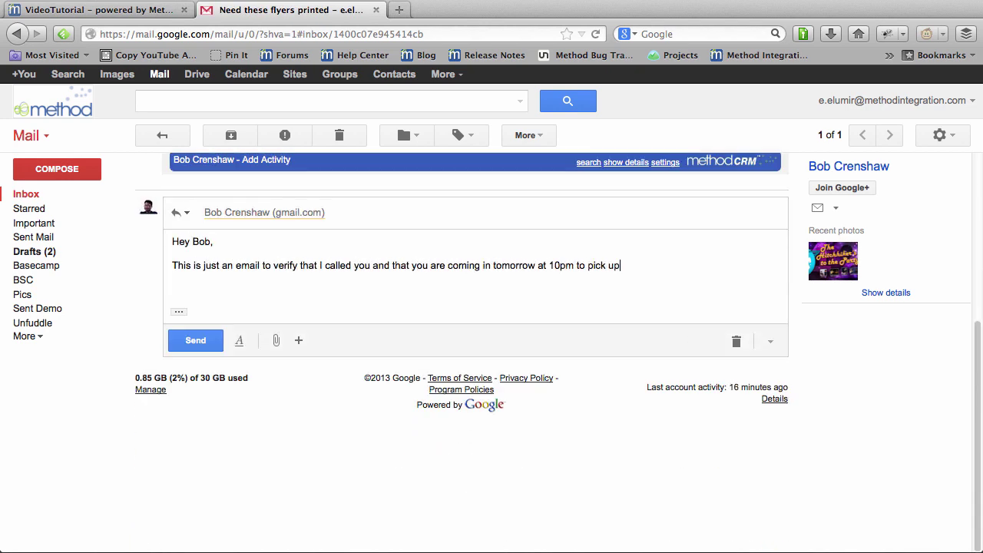
type(" the 100 flyers that you wanted me to get printed. I'll see you then!")
key("Return")
key("Return")
type("bye bye!")
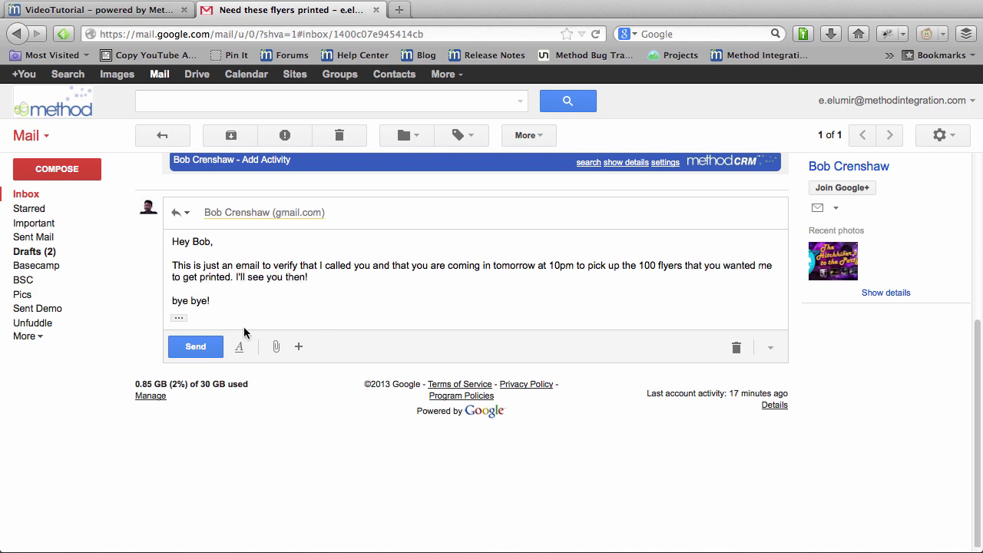
left_click(193, 347)
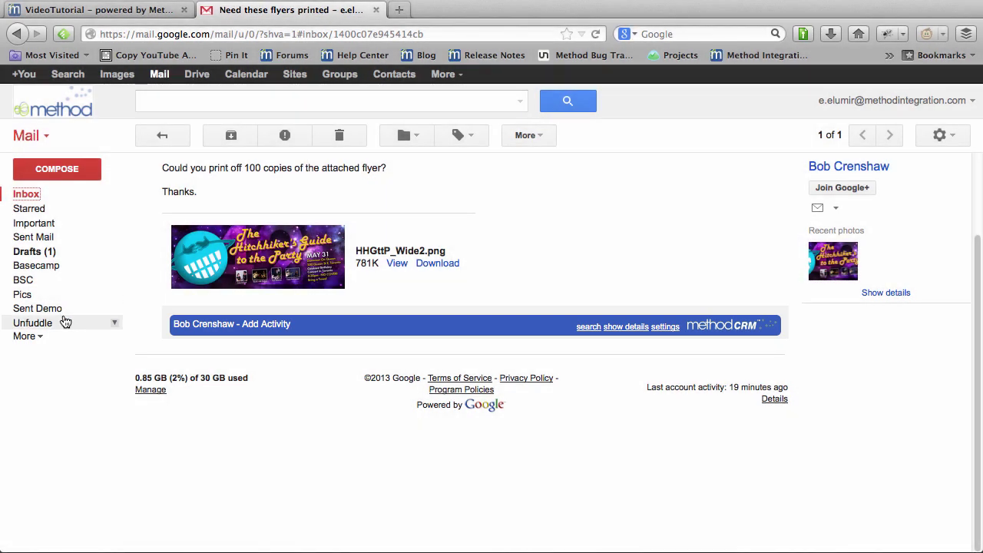
Step: Open the sent "Re: Need these flyers printed" email under the Sent Demo label and start adding a CRM activity from it
left_click(61, 310)
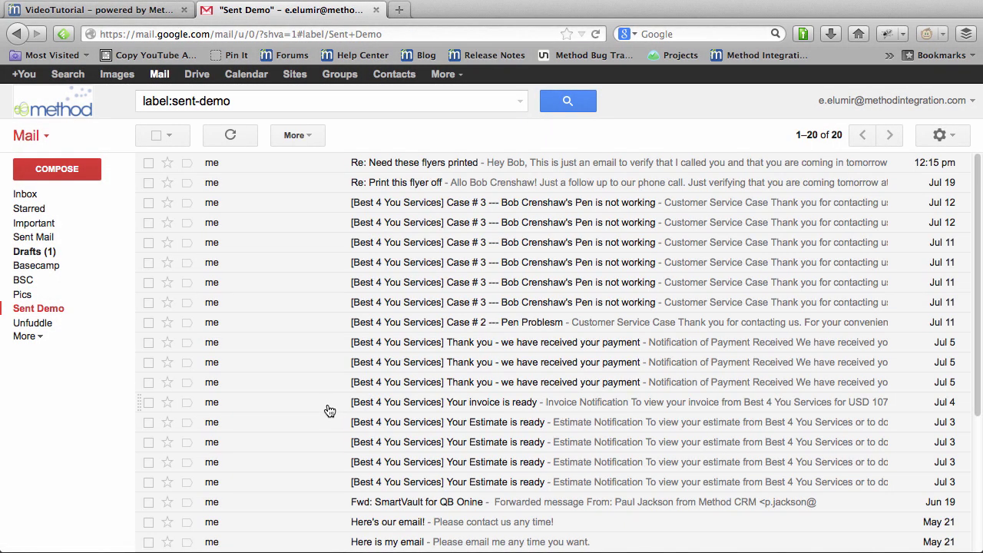
left_click(443, 168)
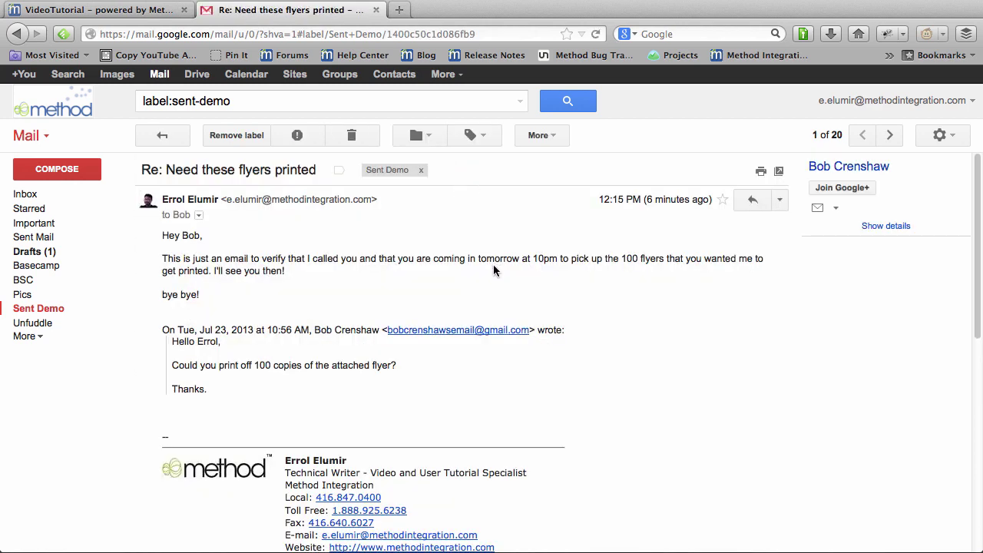
scroll(493, 270, "down", 5)
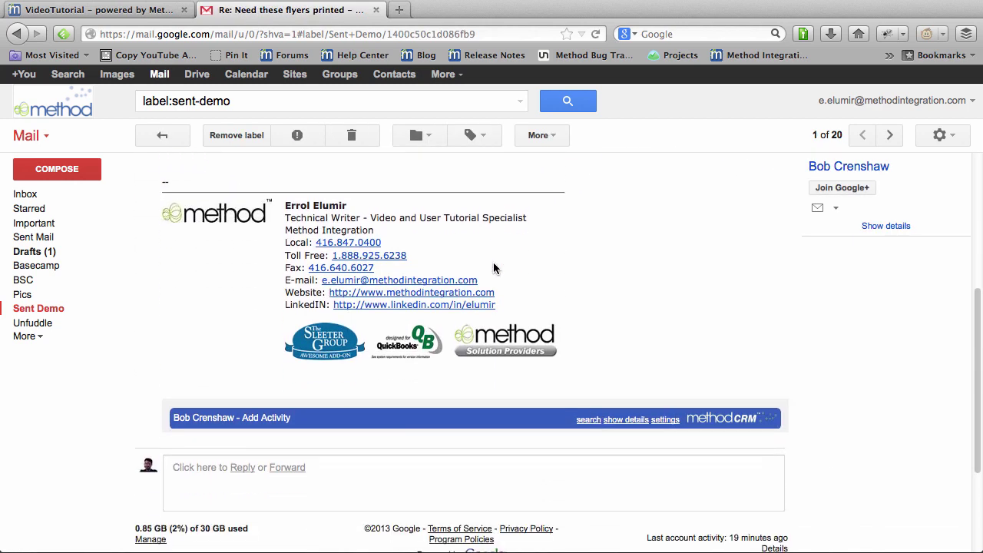
scroll(460, 276, "down", 2)
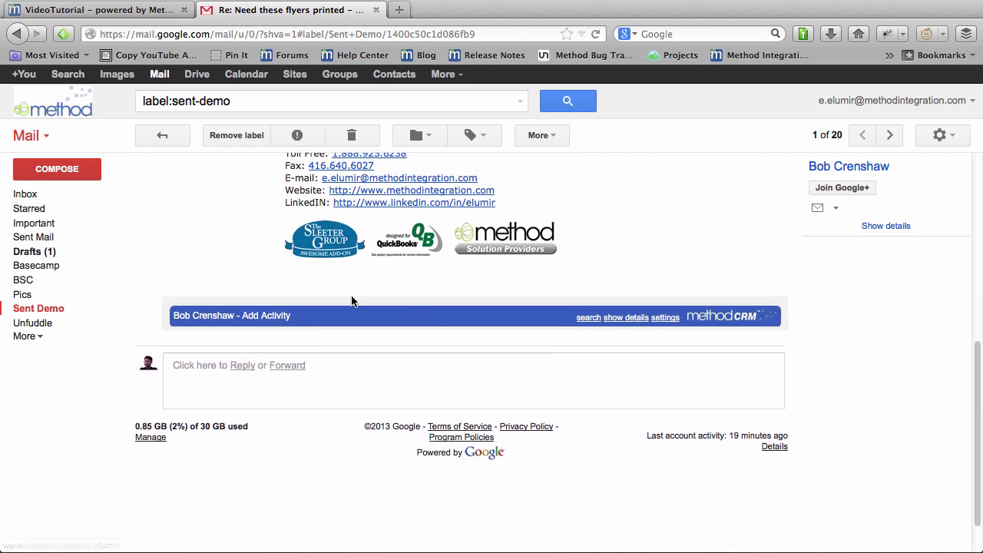
left_click(288, 320)
Step: Comment that the customer wants 100 flyer copies printed for tomorrow, Wednesday, with pickup at 10am, plus a CTA to get them ready for his visit
type("Bob Crenshaw wants 100 copies of a flyer pr")
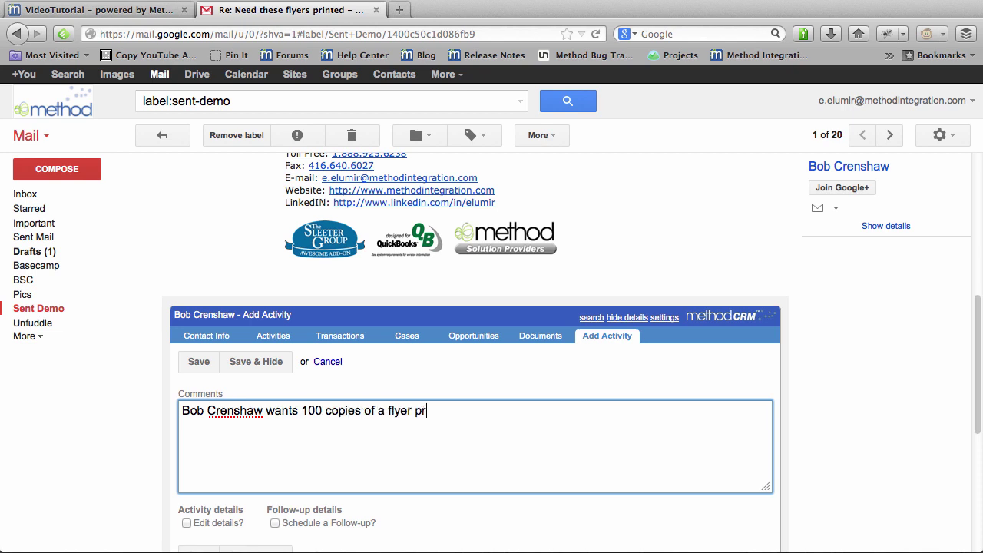
type("inted up for tomorrow, Wednesday. He's picking it up at 10am.")
key("Return")
key("Return")
type("CTA ")
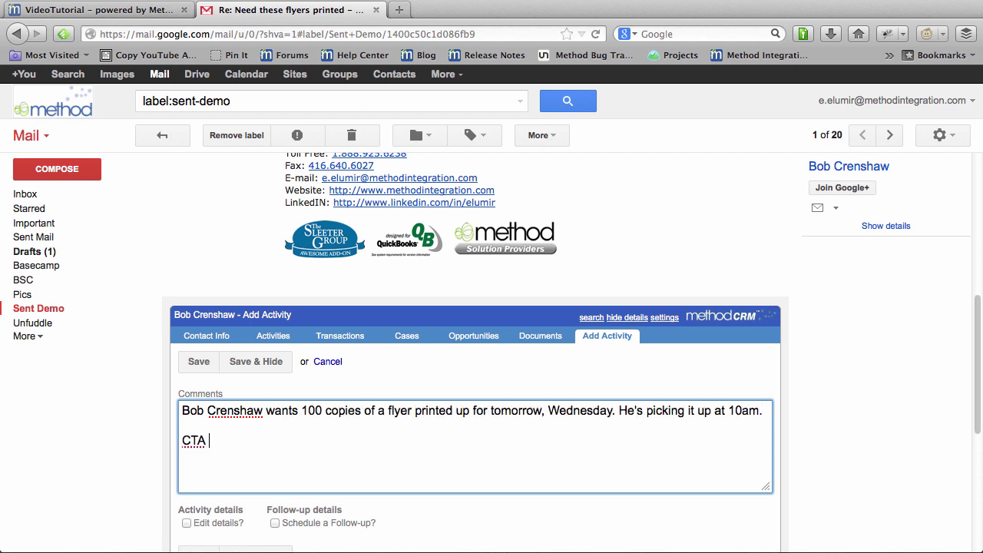
type("- Get Flyer ready for")
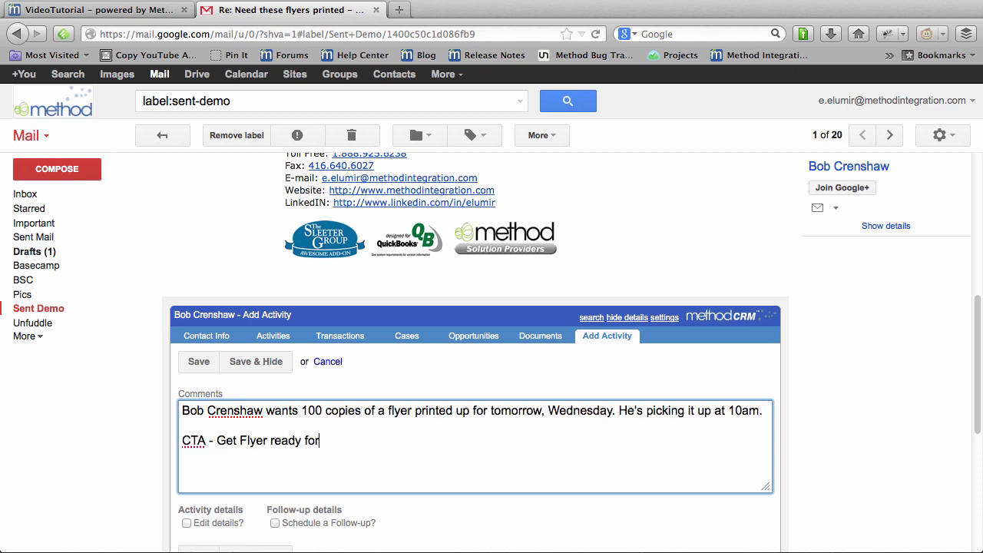
type(" Bob Crenshaw when he comes i")
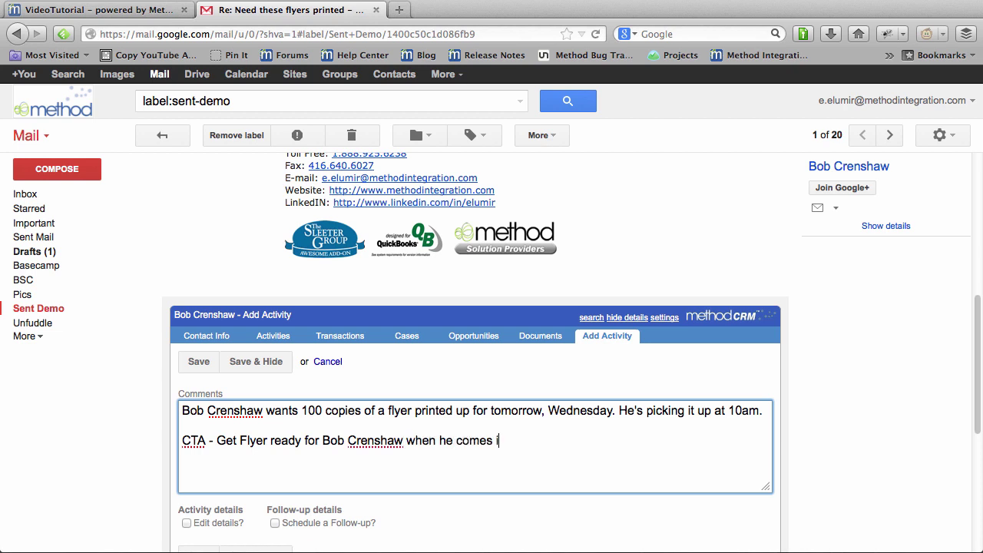
type("n for 10am, Wednesday")
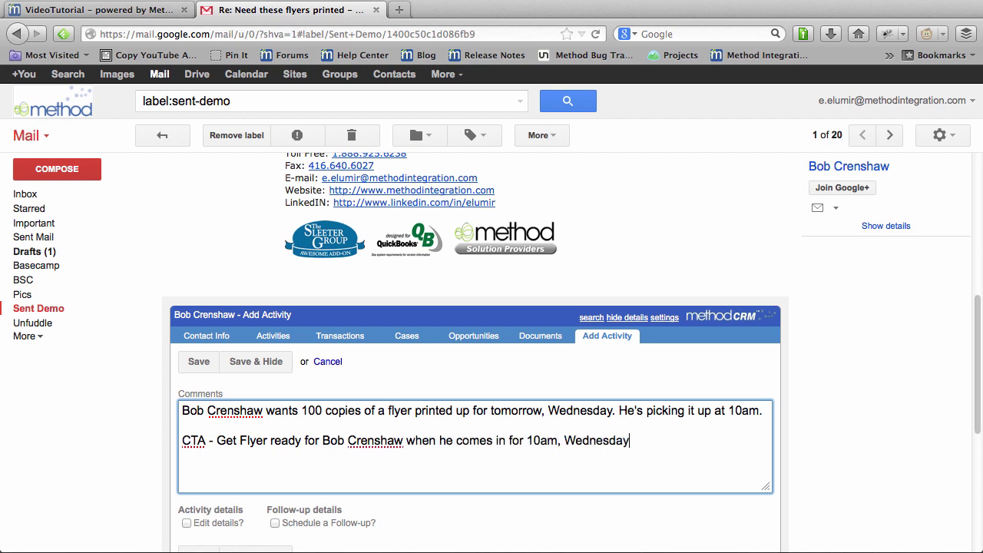
type(".")
Step: Schedule a follow-up for the activity with the follow-up type Meeting
scroll(277, 525, "down", 3)
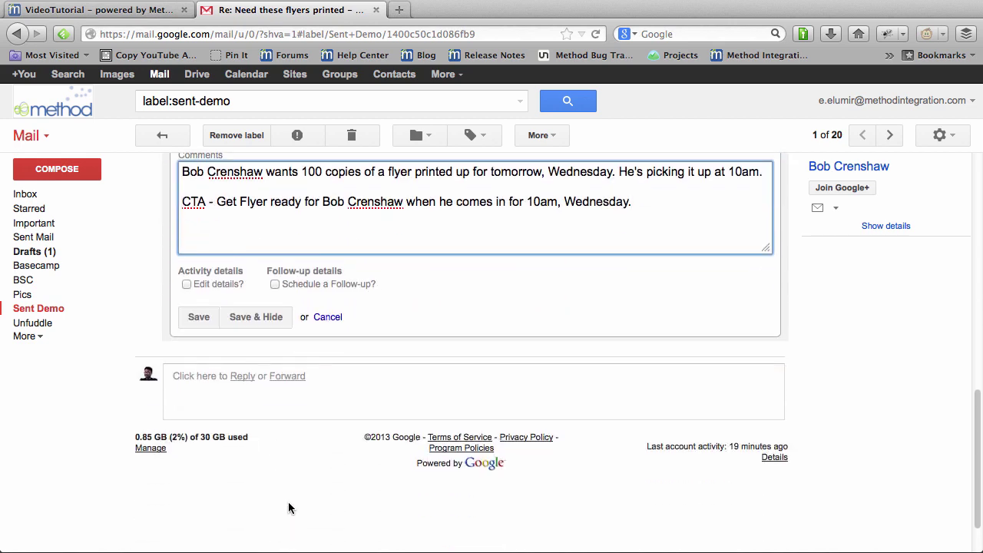
left_click(275, 285)
scroll(498, 331, "down", 1)
left_click(389, 305)
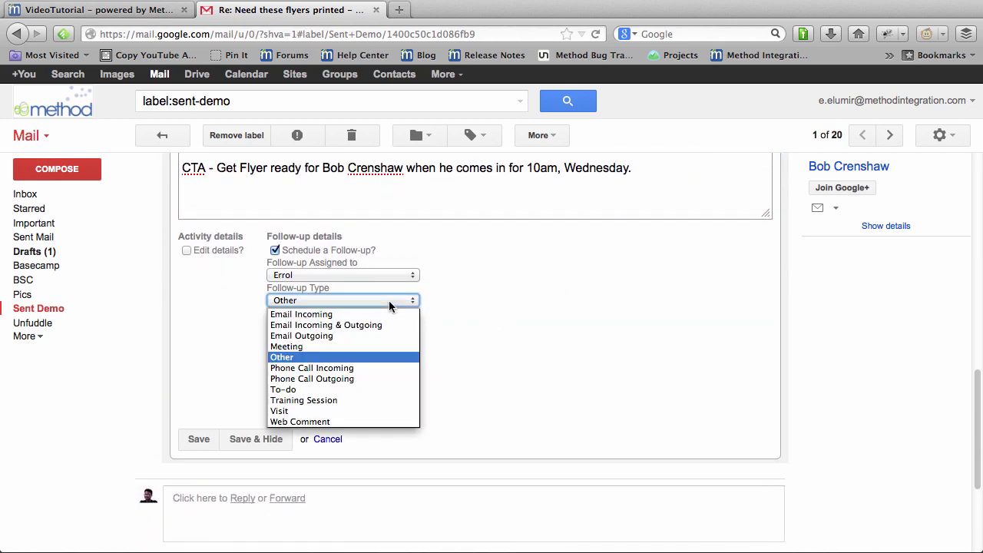
left_click(385, 346)
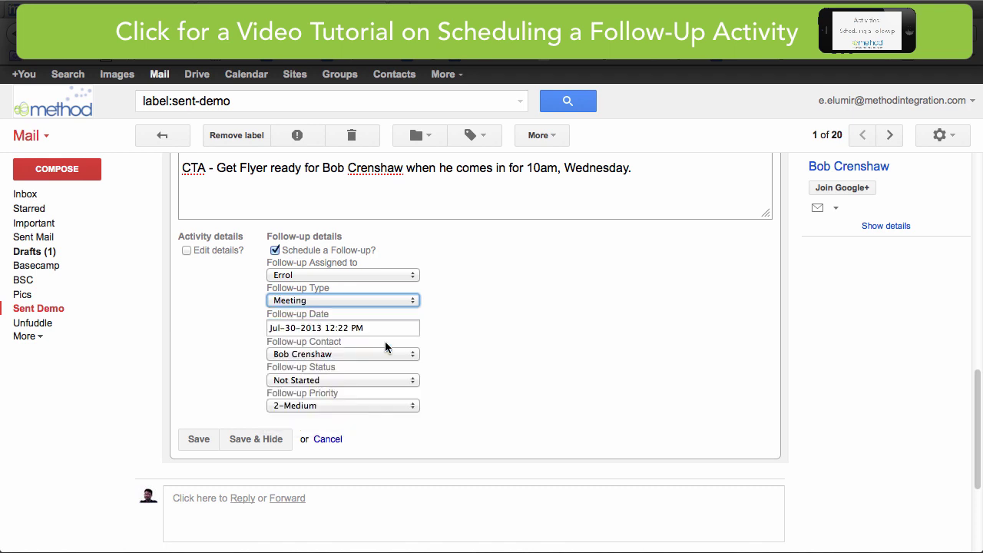
Step: Set the follow-up date to Jul-24-2013 10:00 AM and save the activity
left_click(390, 327)
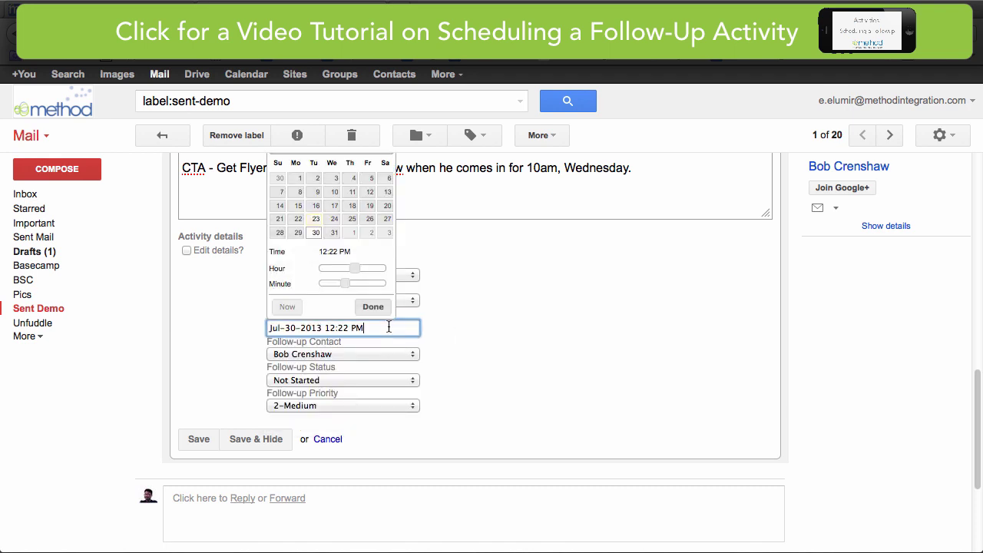
left_click(335, 219)
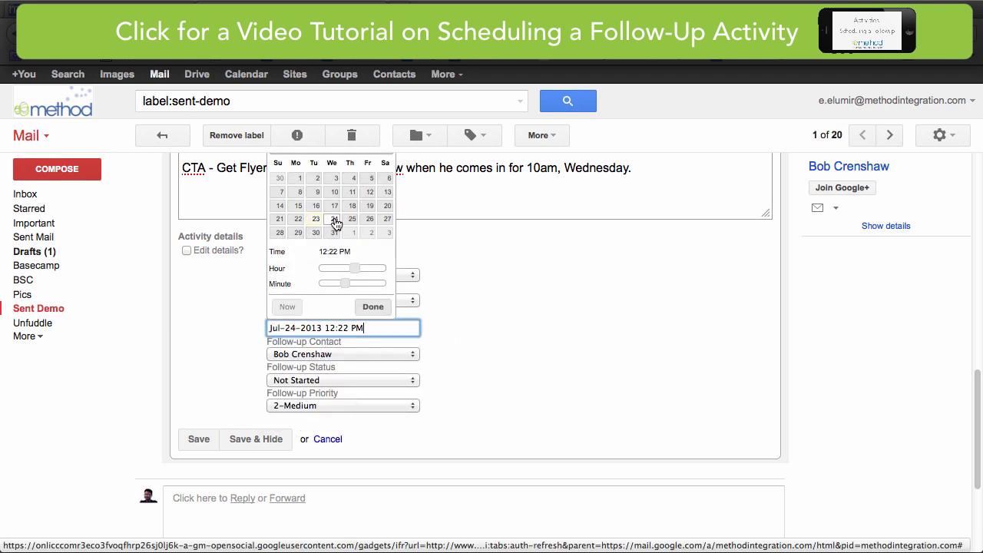
left_click_drag(353, 268, 318, 283)
left_click(373, 306)
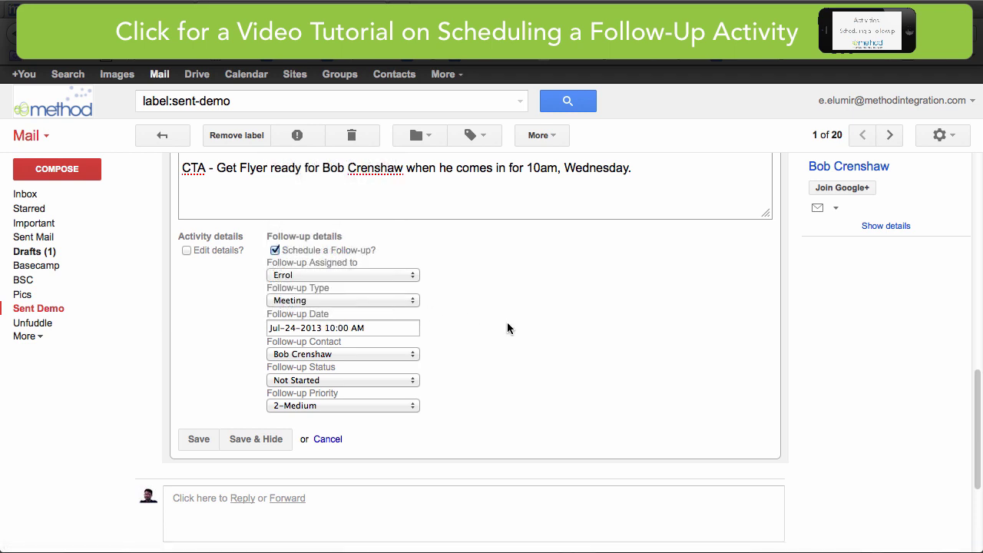
left_click(202, 443)
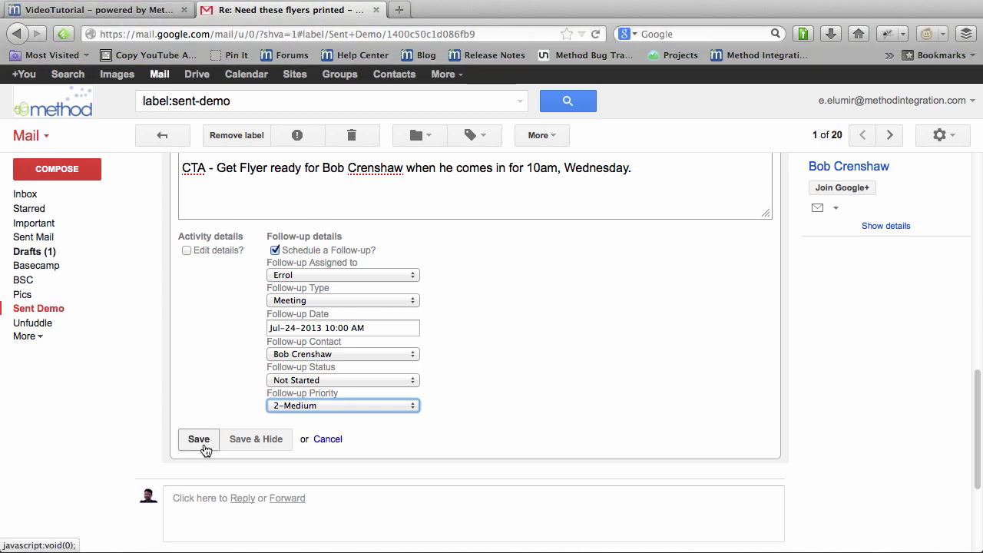
Step: Save the activity, switch to Method CRM and open its Activities List
left_click(203, 444)
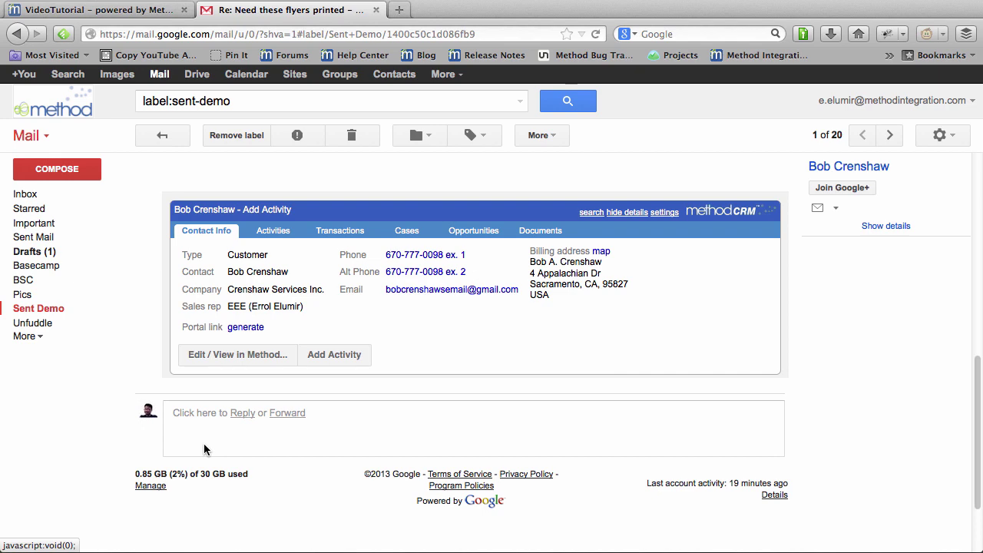
left_click(100, 10)
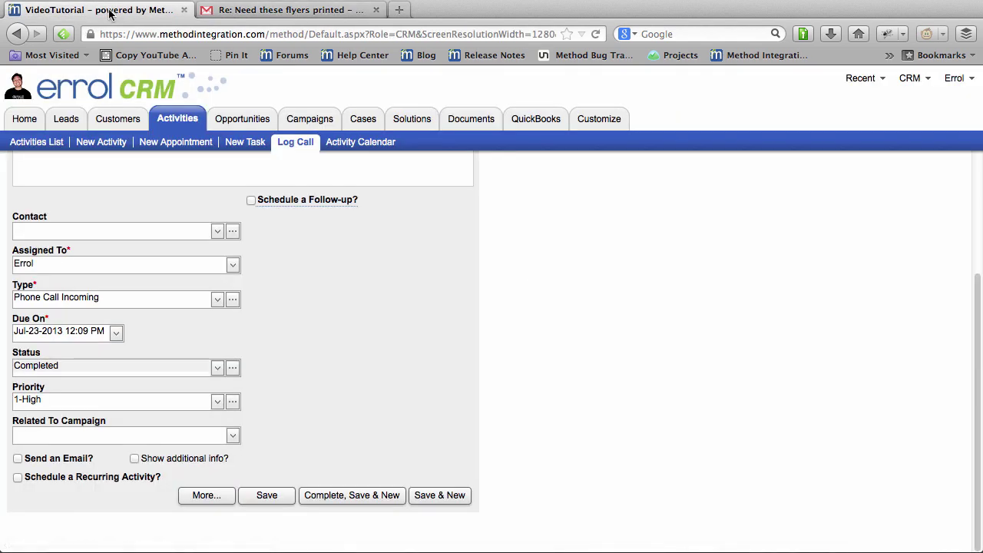
left_click(46, 143)
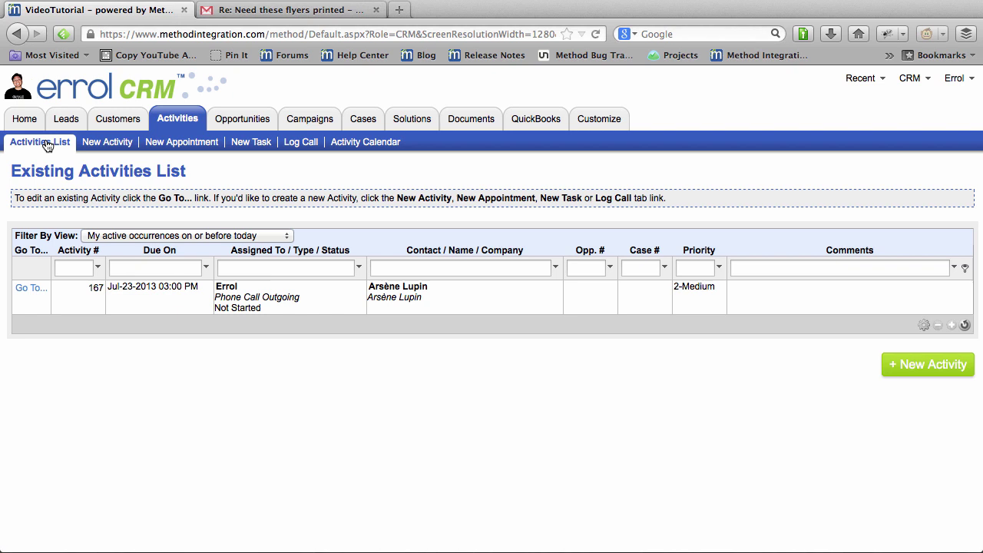
Step: Start logging a new incoming phone call and pick the calling customer as its contact
left_click(307, 142)
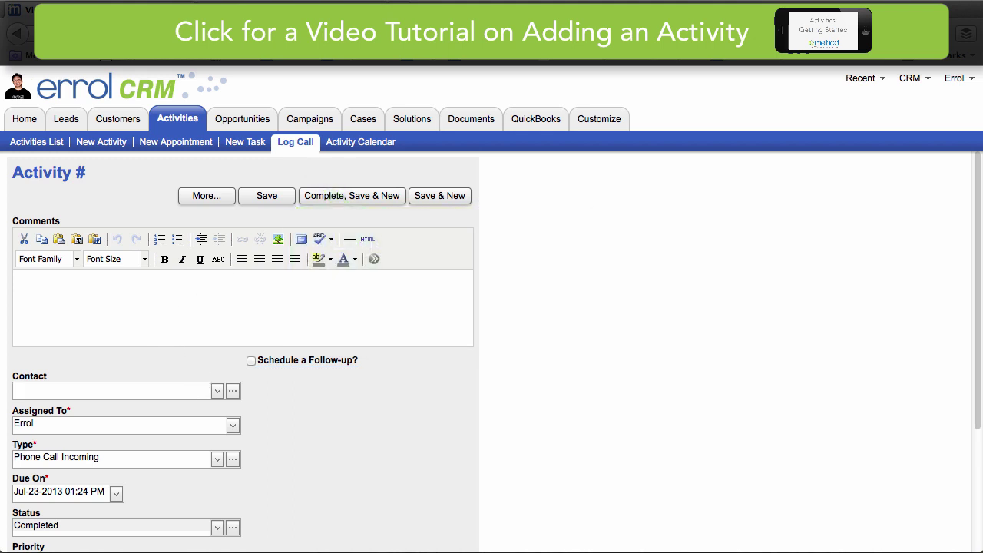
type("wormwoo")
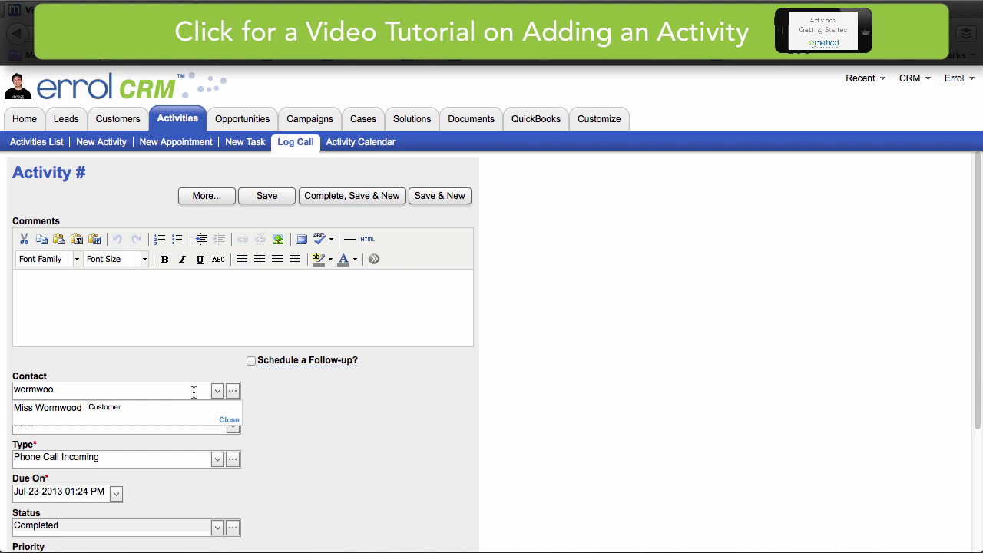
left_click(149, 406)
Step: Comment that the customer called and wants to sign up for the monthly Photoshop One-on-One training session
left_click(154, 291)
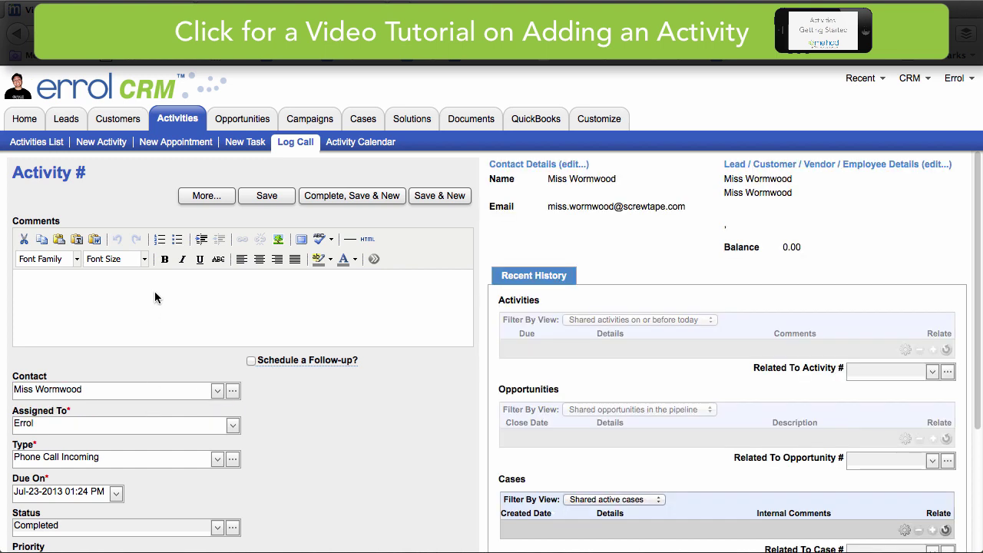
type("Miss Wo")
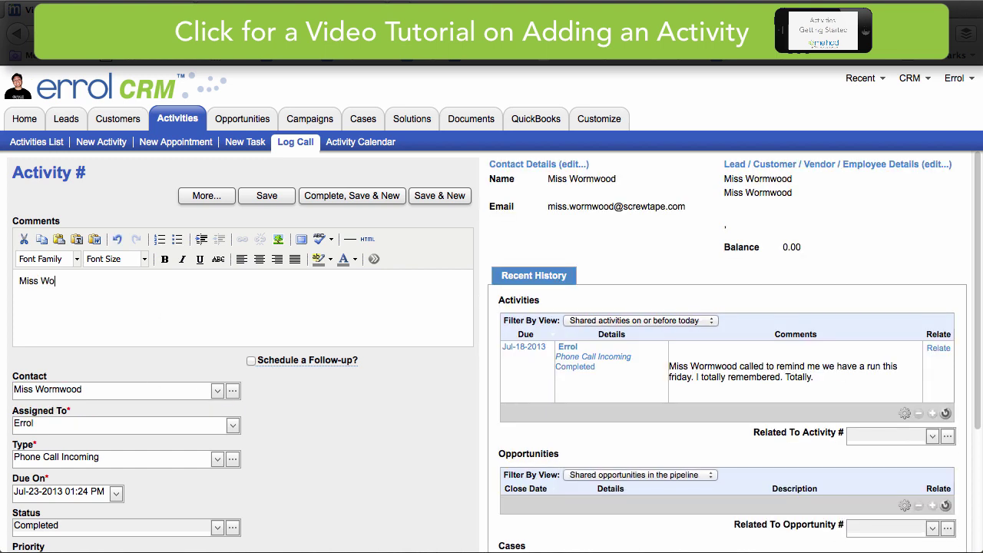
type("rmwood called and wants to ")
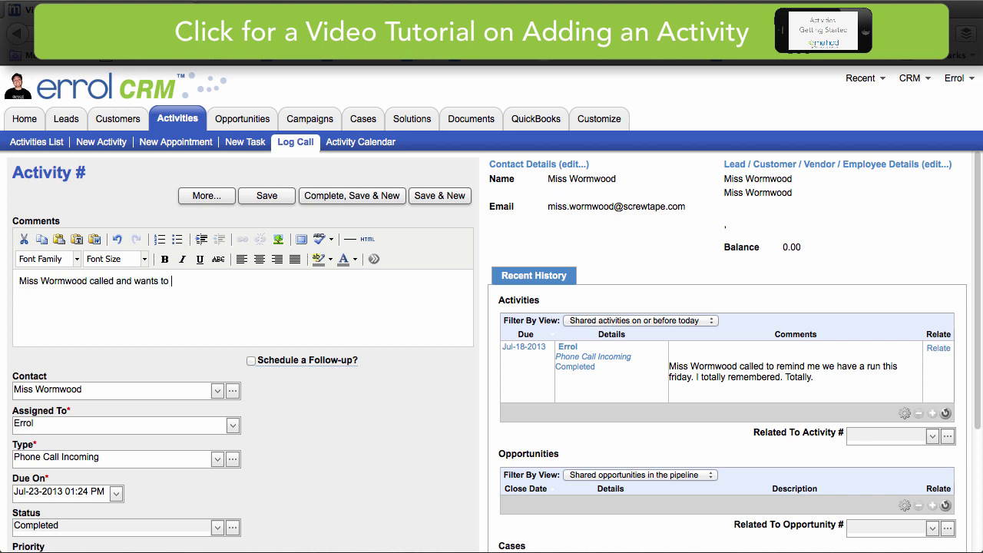
type("sign up for the montly Photo")
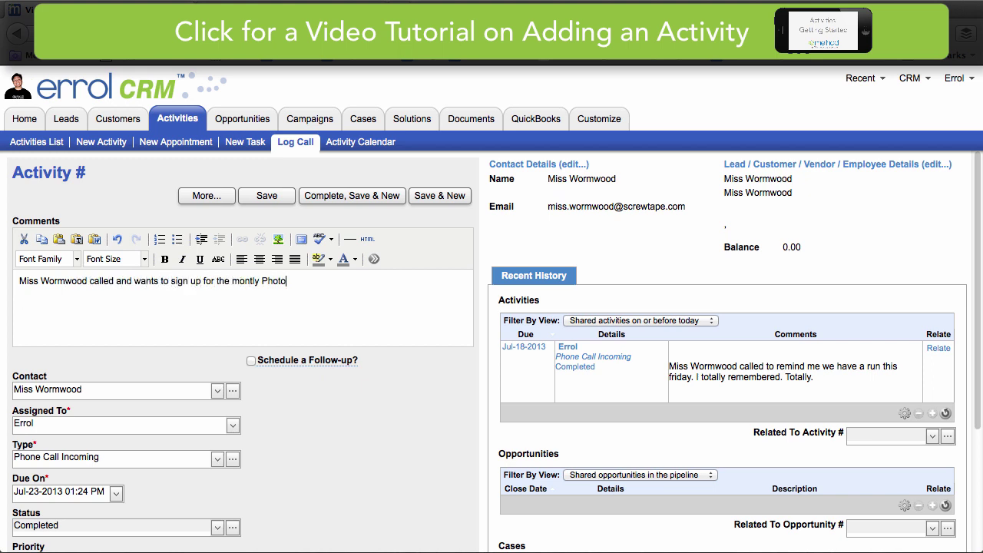
type("shop One-on-One training session.")
Step: Add a comment line saying it is for Friday at 3:00pm, for 3 hours, weekly for the next month, and complete and save the call
key("Return")
type("This i")
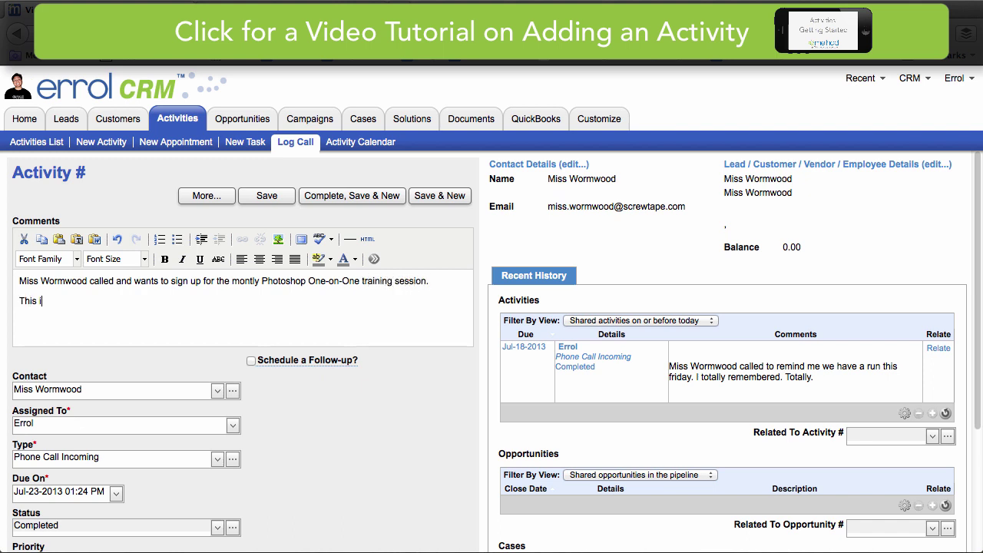
type("s for Friday at 3:00pm, for 3 hours. Weekl")
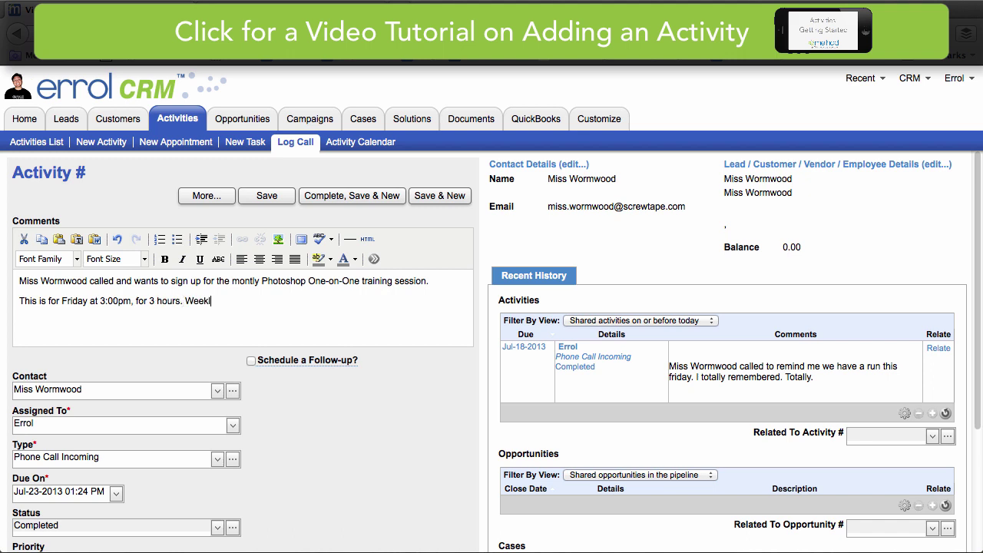
type("y, for the next month.")
left_click(371, 198)
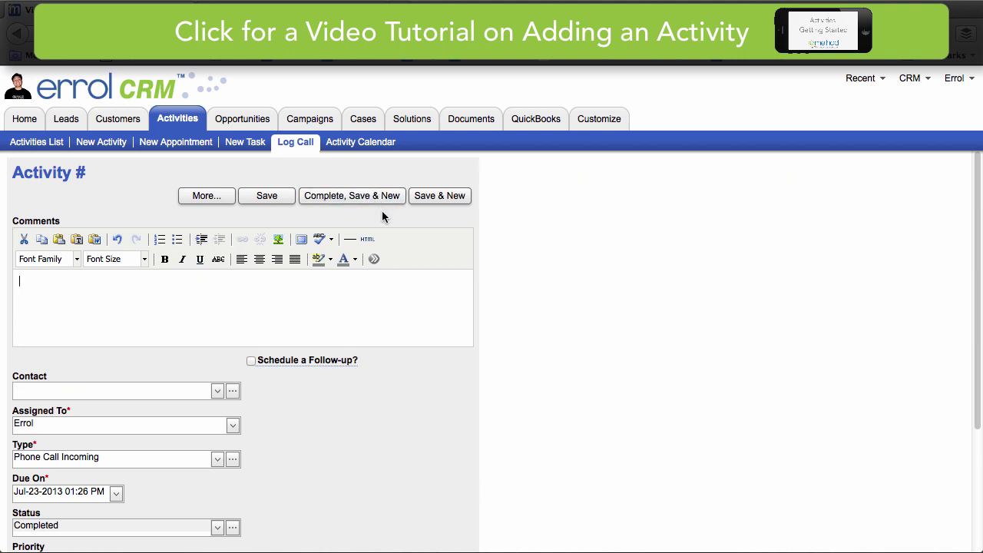
Step: Start a new appointment with comments on the customer's weekly August training sessions, One-on-One Photoshop Training, starting at 3:00pm every Friday for 3 hours
left_click(191, 146)
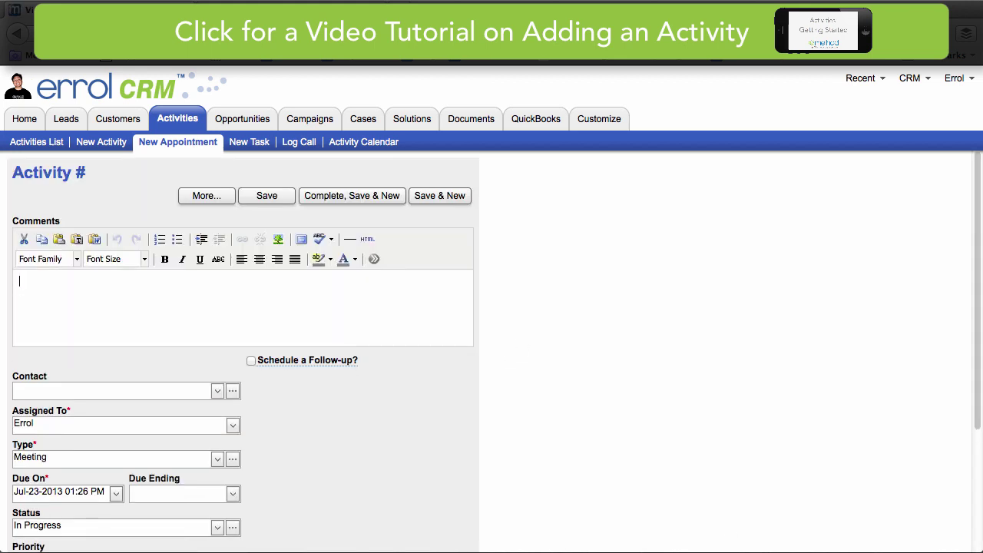
type("Weekly Training Sessions for the month of August with Miss Wormwood.")
key("Return")
type("One-on-One Photoshop Training.")
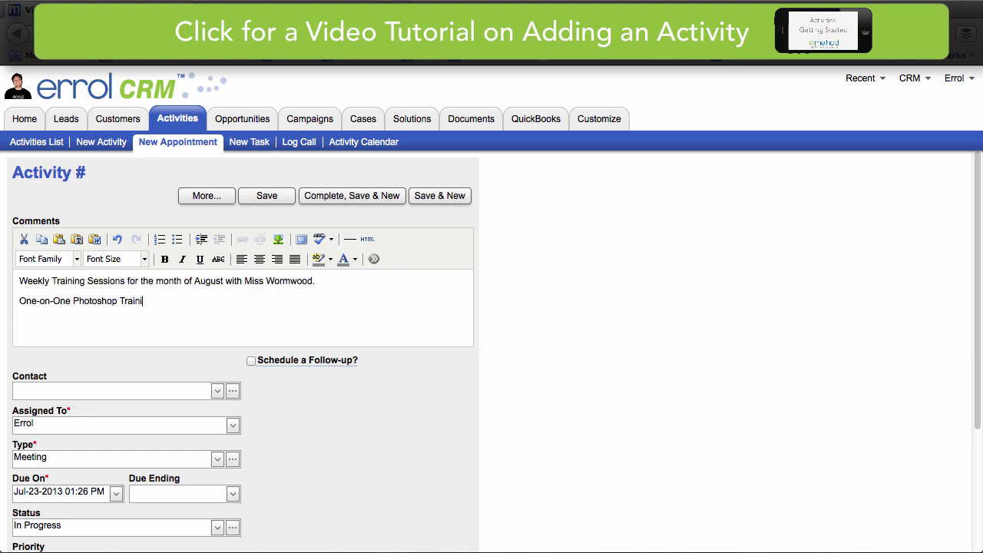
key("Return")
type("Starts at 3:00pm every Friday for 3 hours")
Step: Set the same customer as the appointment's contact and relate the appointment to the Jul-23-2013 incoming phone call
left_click(111, 391)
type("wormwoo")
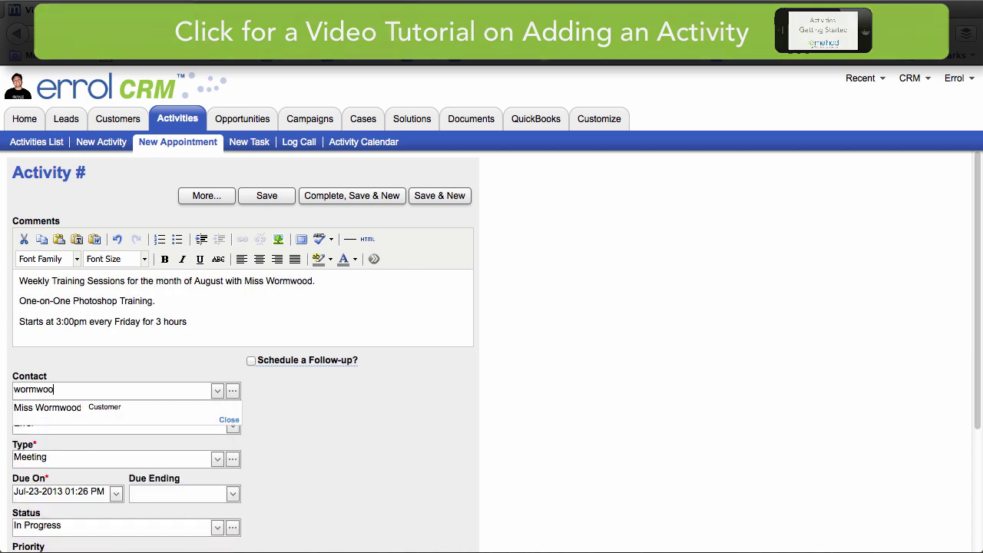
left_click(131, 410)
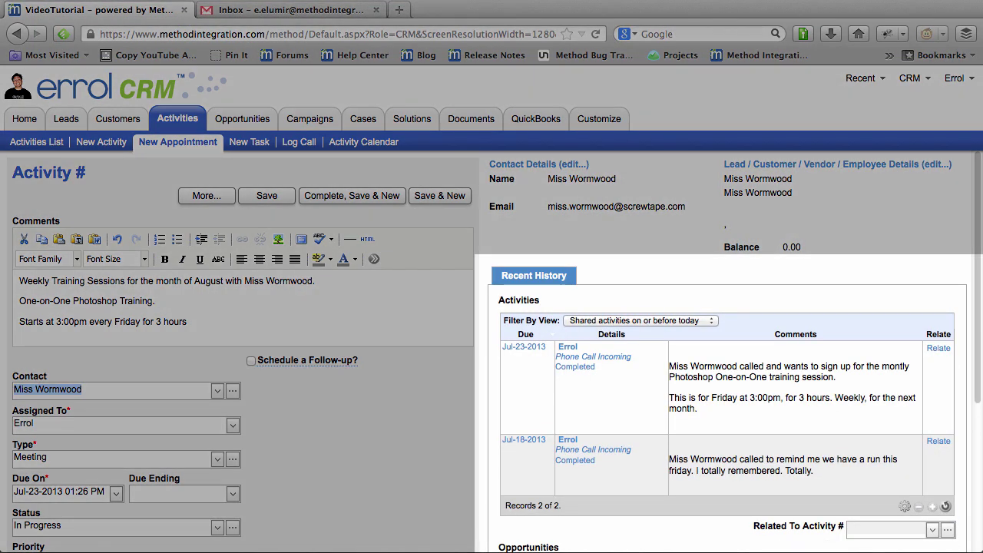
left_click(718, 519)
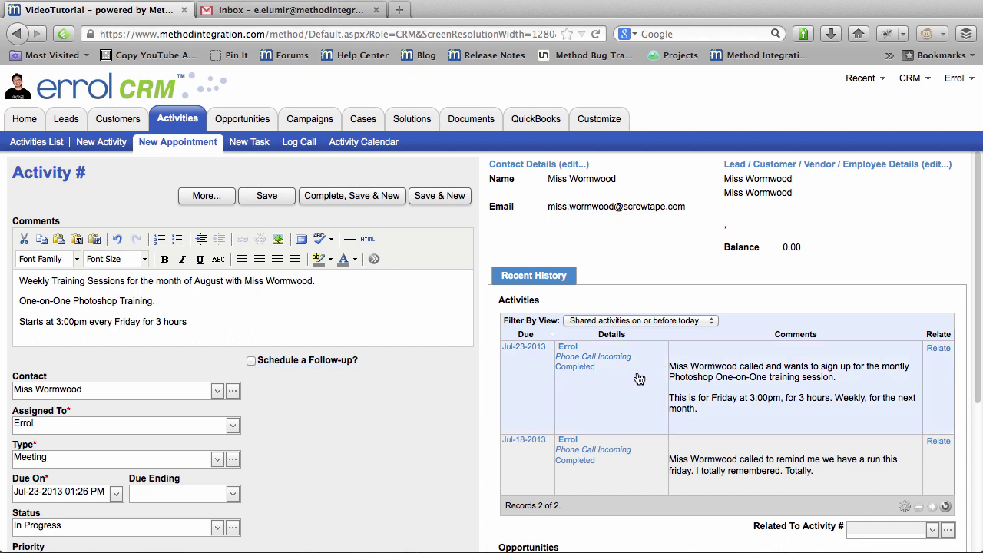
left_click(938, 349)
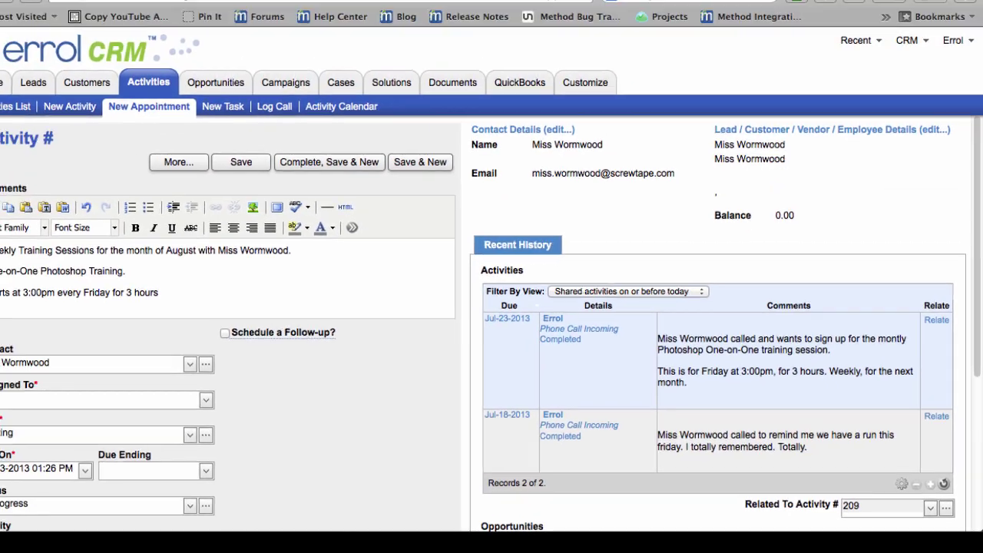
Step: Start a new activity type named Training Session in the Appointment category
scroll(351, 429, "down", 5)
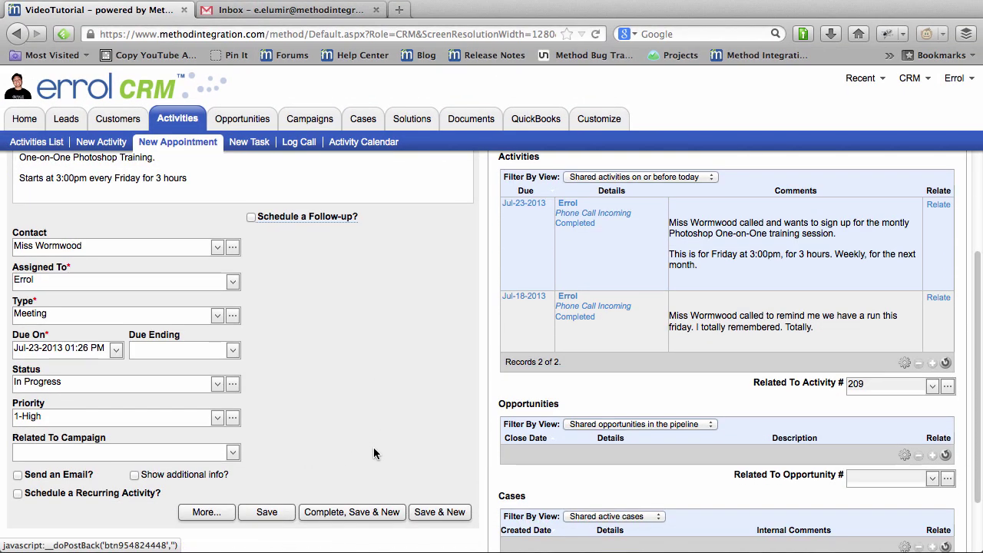
scroll(373, 453, "down", 2)
left_click(218, 250)
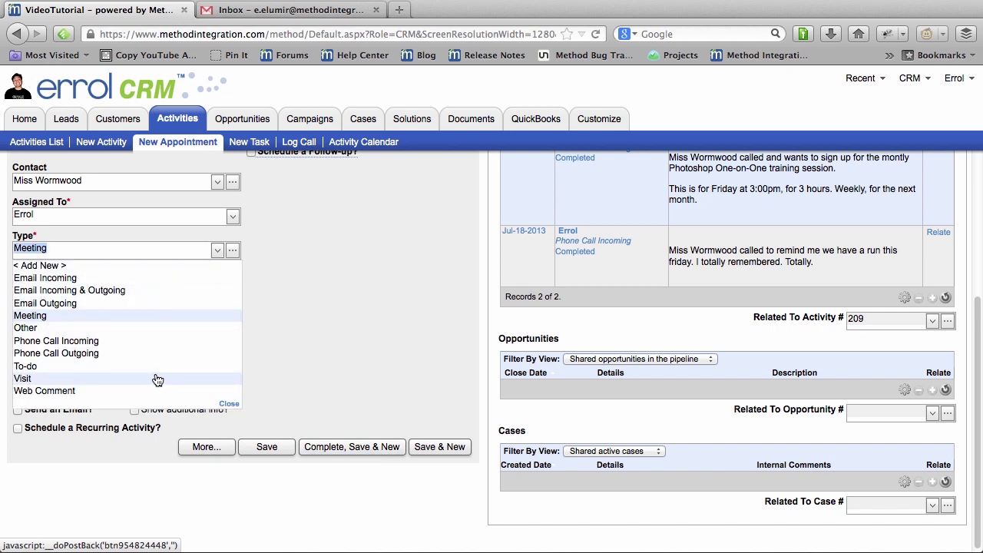
left_click(232, 250)
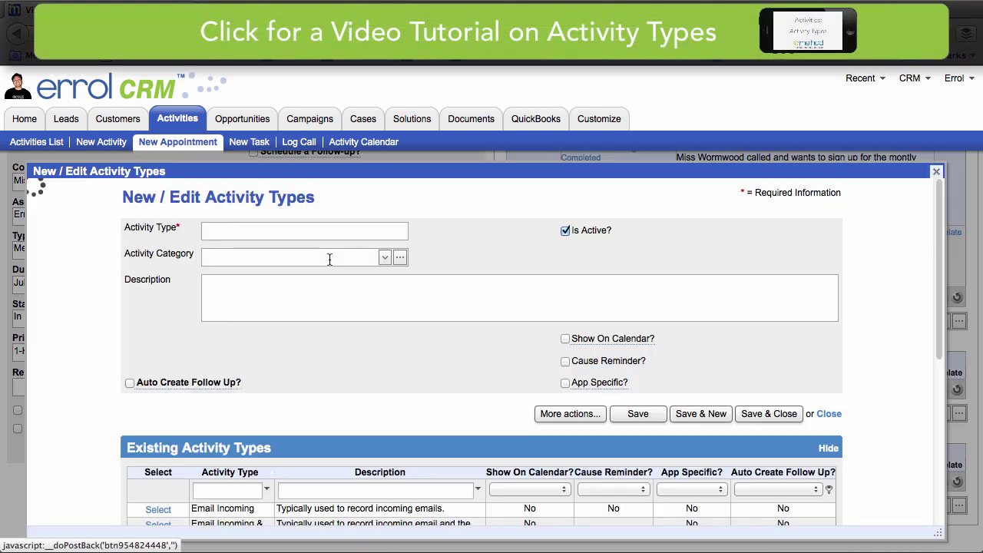
type("Training Session")
left_click(384, 256)
left_click(328, 273)
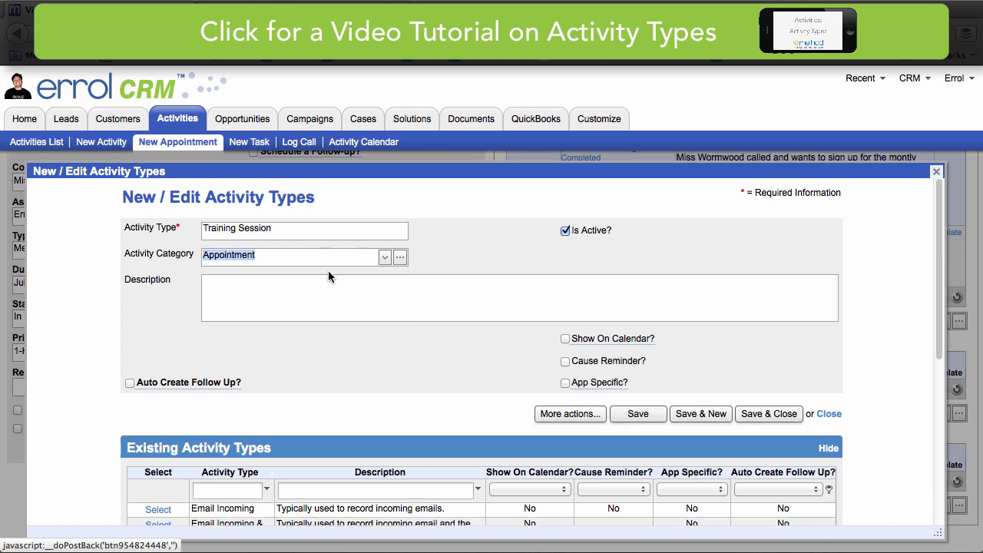
Step: Describe the new activity type as "Train someone", make it show on the calendar, and save and close it
left_click(322, 289)
type("Train")
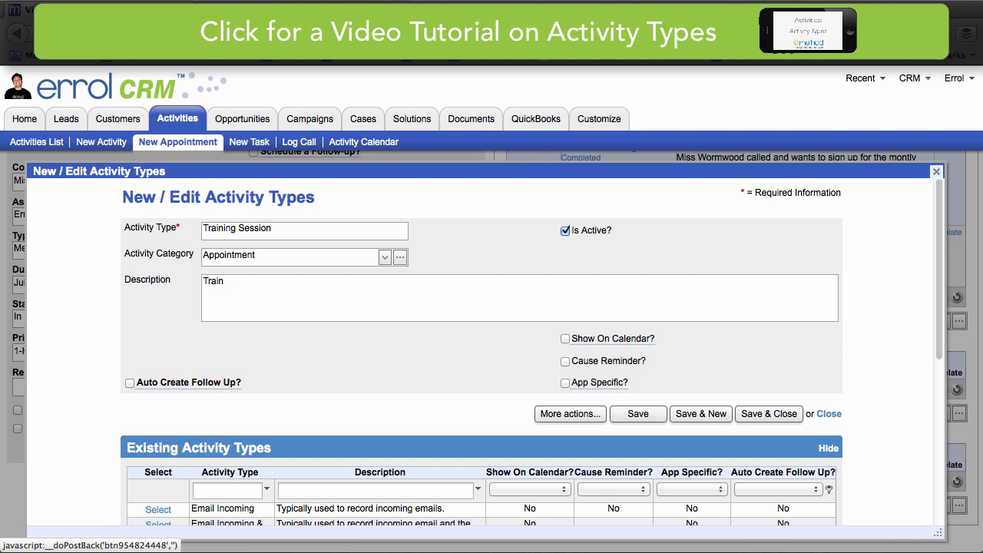
type(" someone")
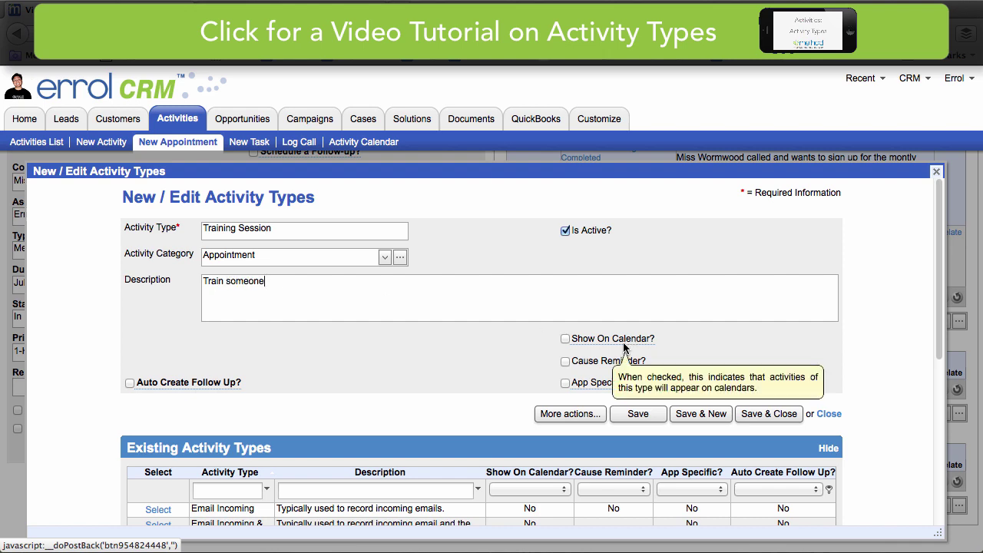
left_click(565, 338)
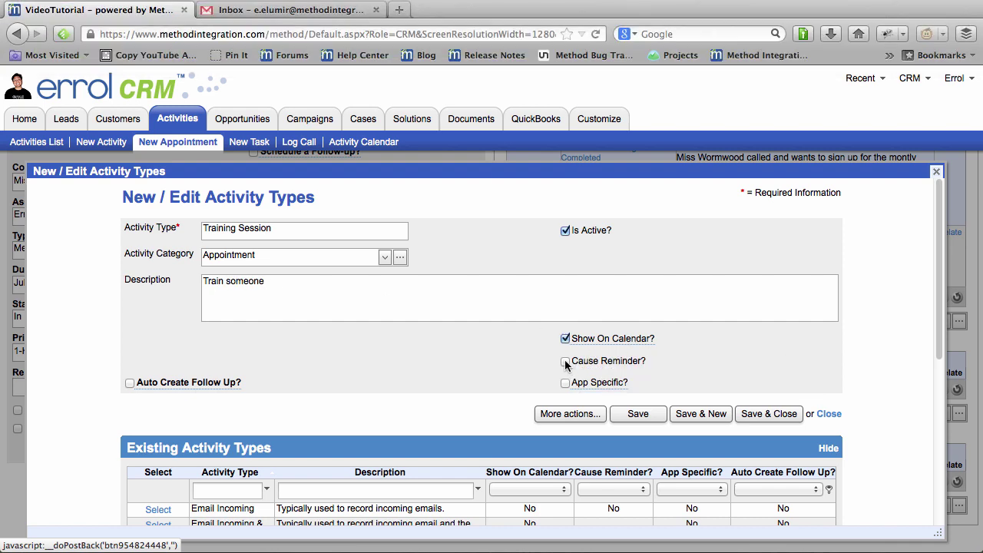
left_click(774, 415)
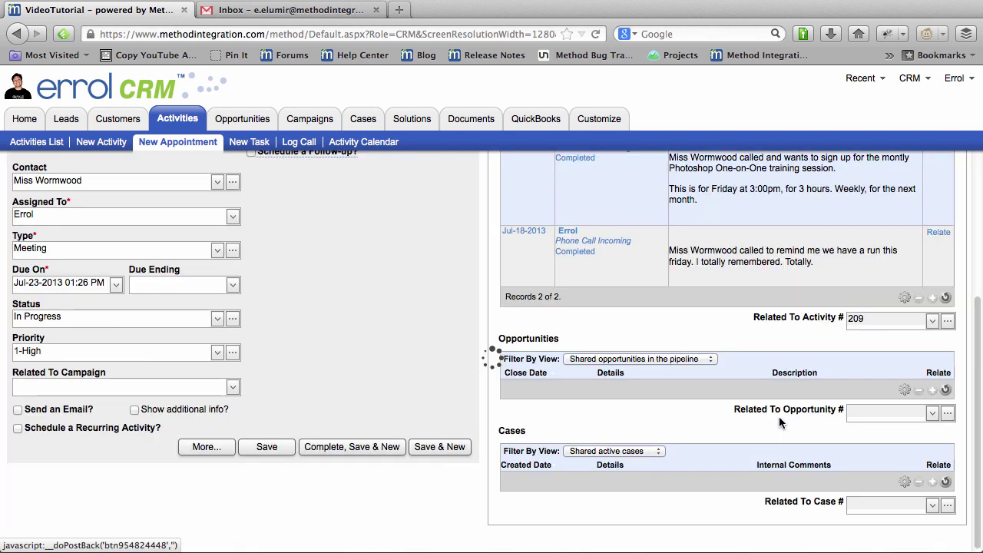
Step: Set the appointment's type to Training Session and its due date to Jul-26-2013 03:00 PM
left_click(217, 250)
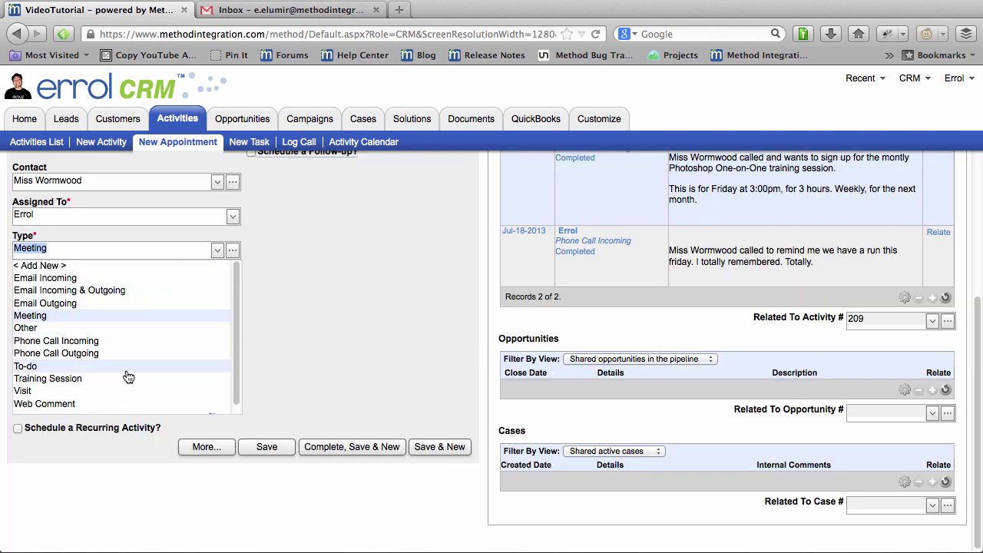
left_click(124, 378)
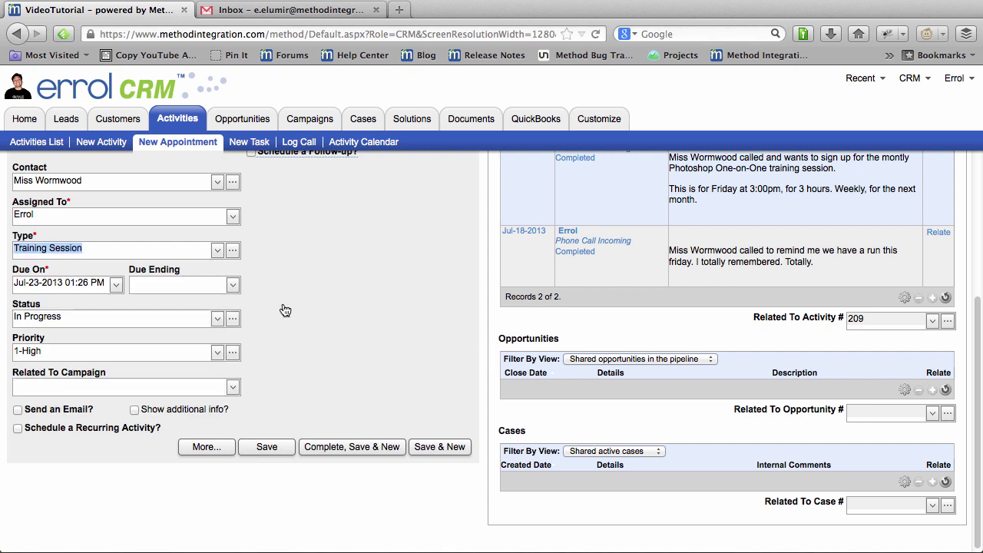
left_click(116, 286)
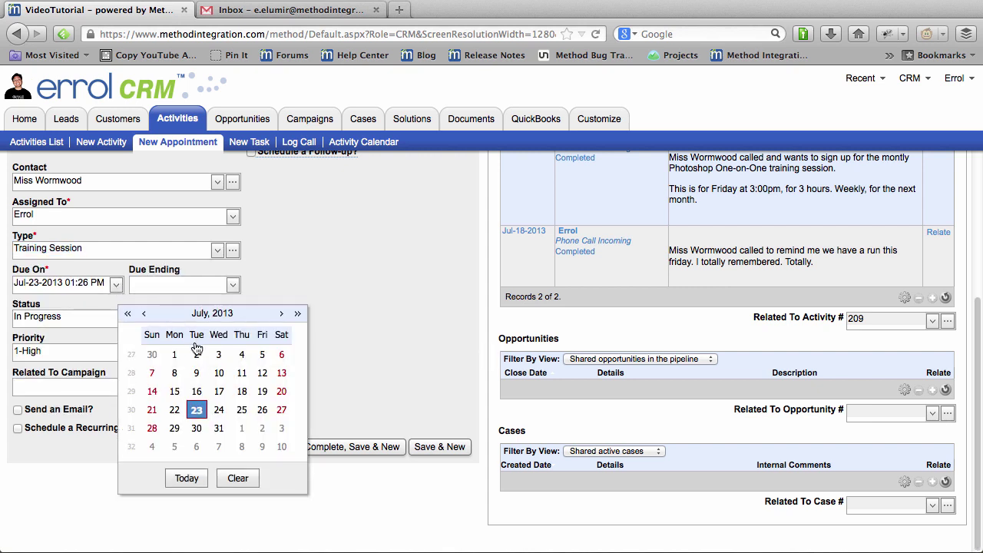
left_click(262, 409)
left_click_drag(71, 282, 121, 285)
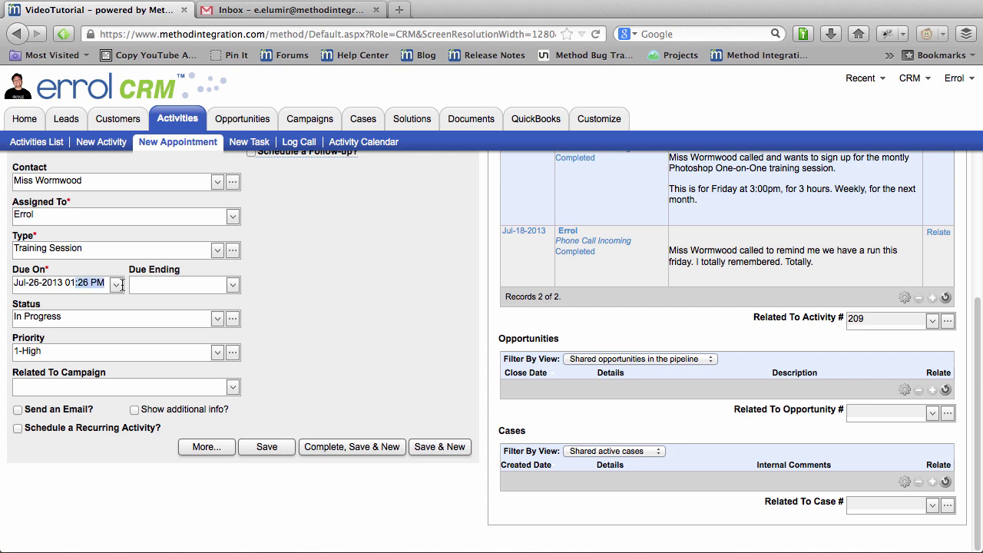
type("03:00pm")
Step: Set the appointment's due ending to Jul-26-2013 06:00 PM
left_click(154, 285)
left_click(233, 285)
left_click(375, 409)
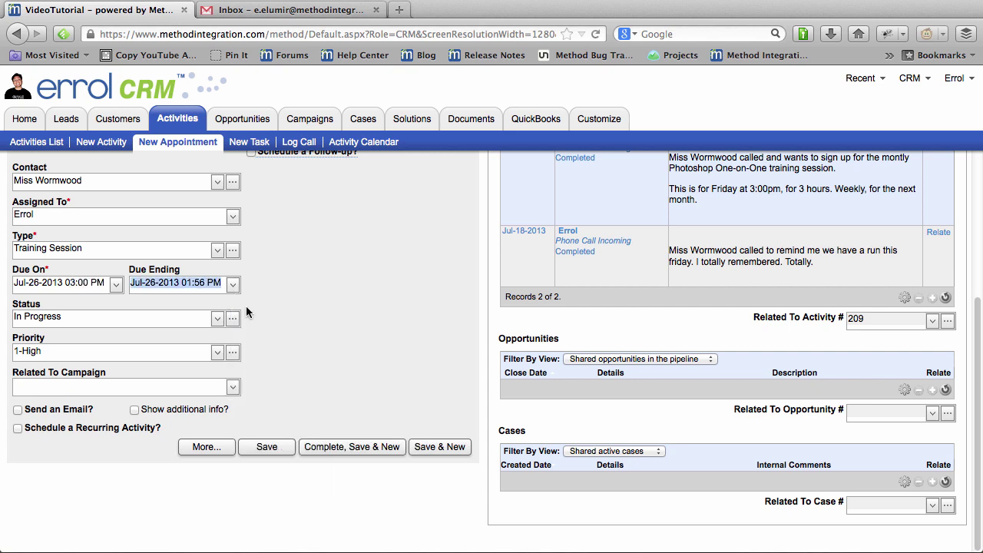
left_click_drag(184, 282, 274, 295)
type("6")
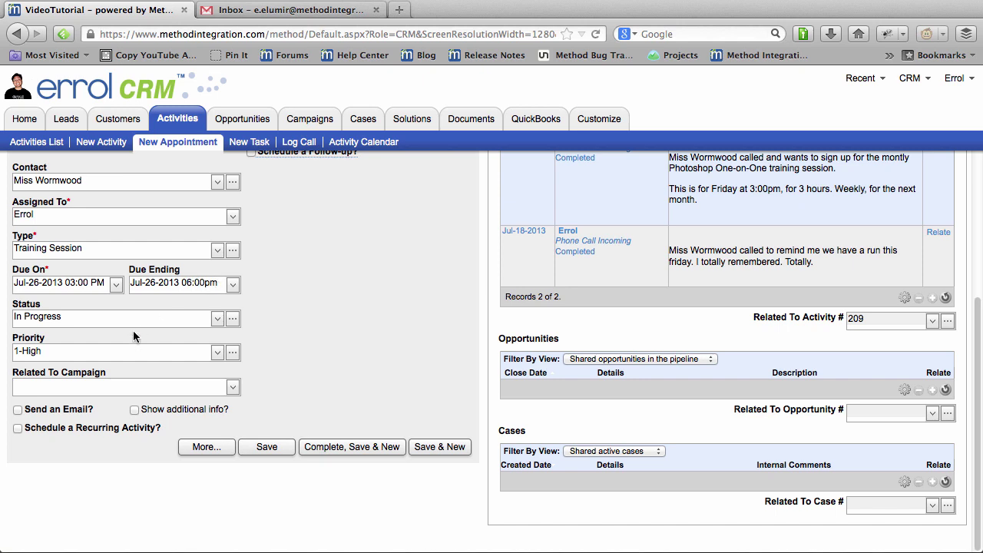
type(":00pm")
Step: Enable sending an email with the appointment and choose the (Blank) email template
left_click(18, 410)
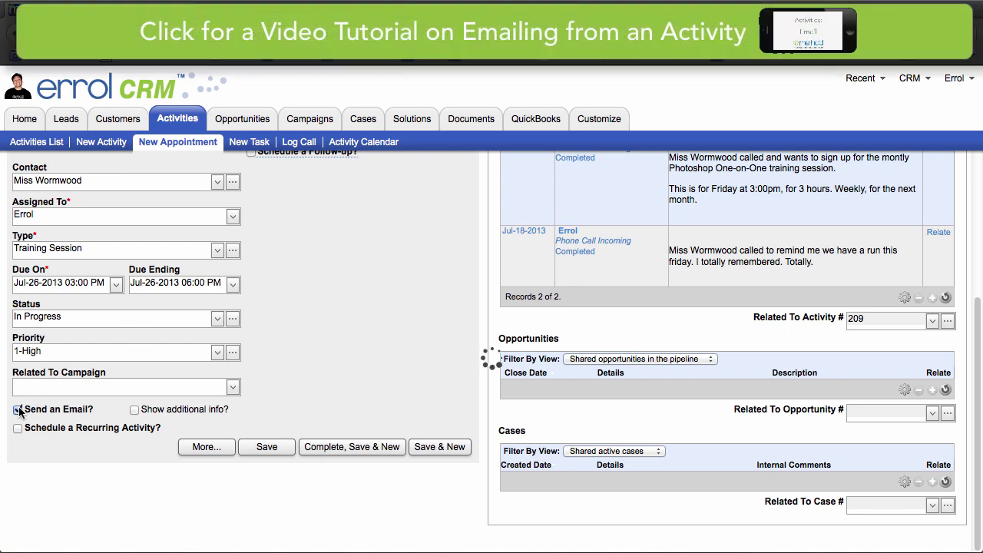
scroll(392, 322, "up", 2)
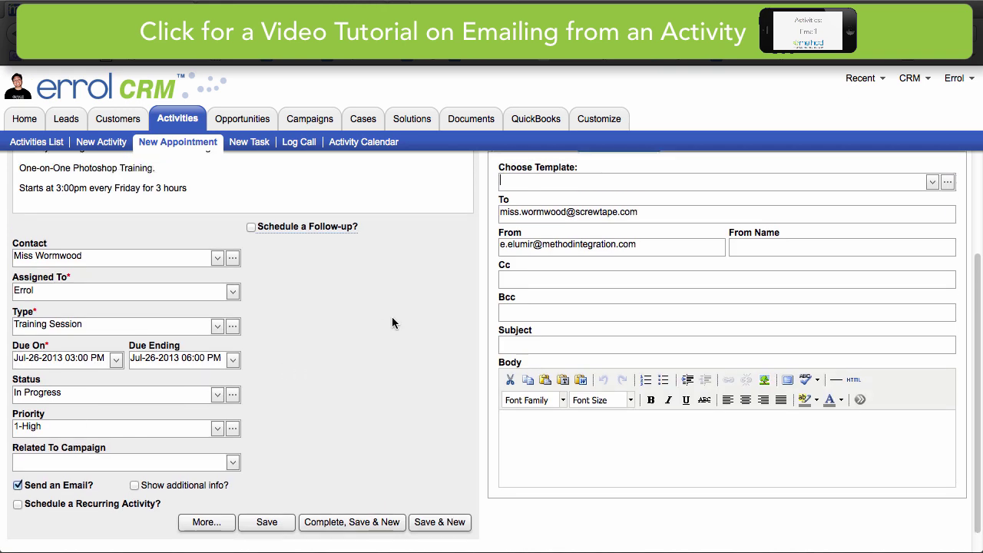
left_click(920, 225)
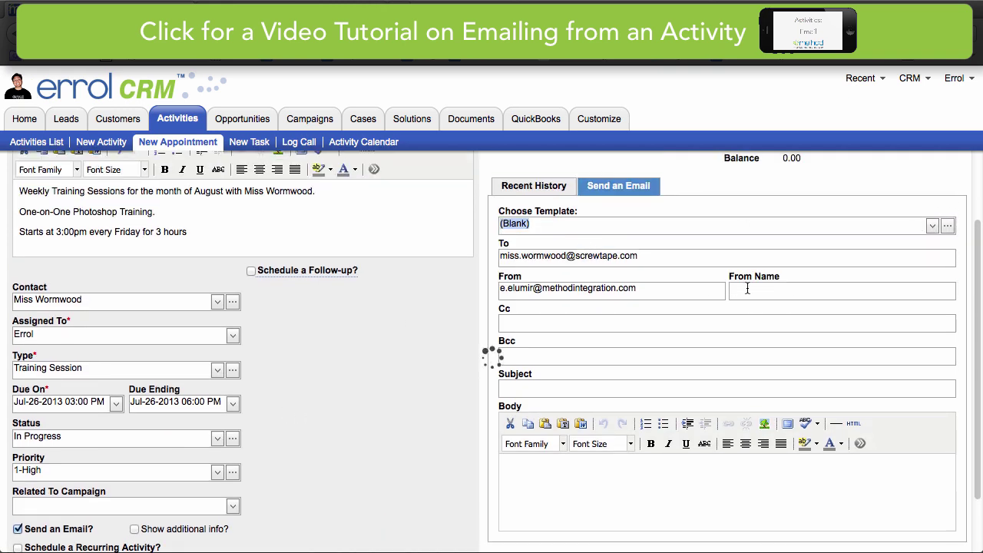
Step: Write the email with subject "Training Scheduled for Friday at 3:00pm", greeting the contact and confirming 3 hours of Photoshop Training for 4 weeks starting this Friday
left_click(504, 389)
type("Training Scheduled for Friday at 3:00pm")
key("Tab")
type("Hello Miss Wormwood,")
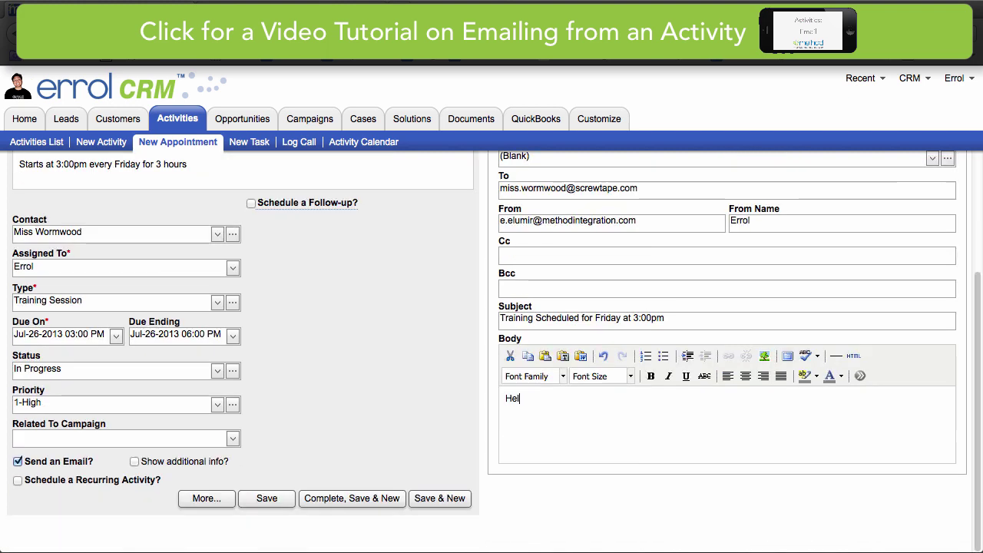
key("Return")
type("This is just to verify that we are scheduled for Photoshop Training on Friday at 3:00pm for 3 hours.")
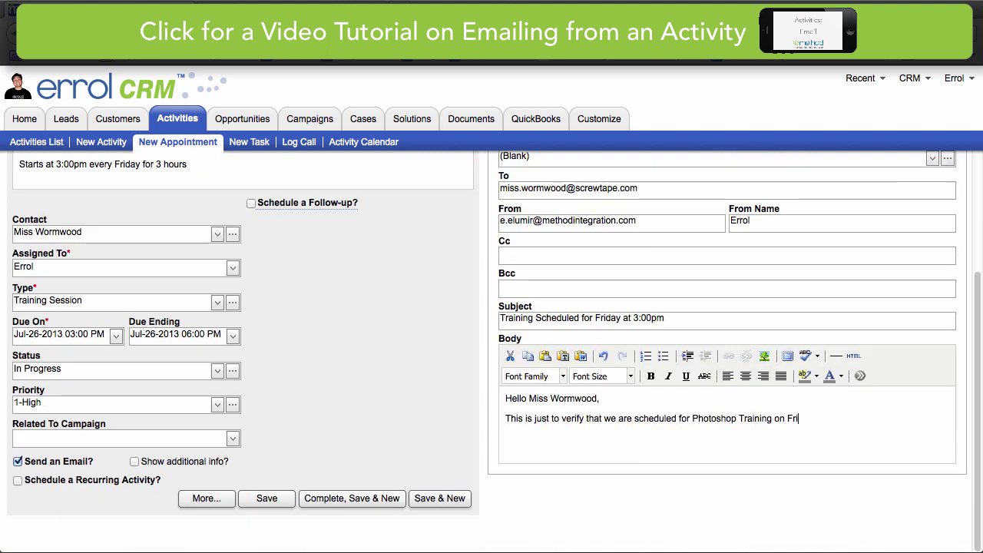
key("Return")
type("This will go for 4 weeks starting this Friday")
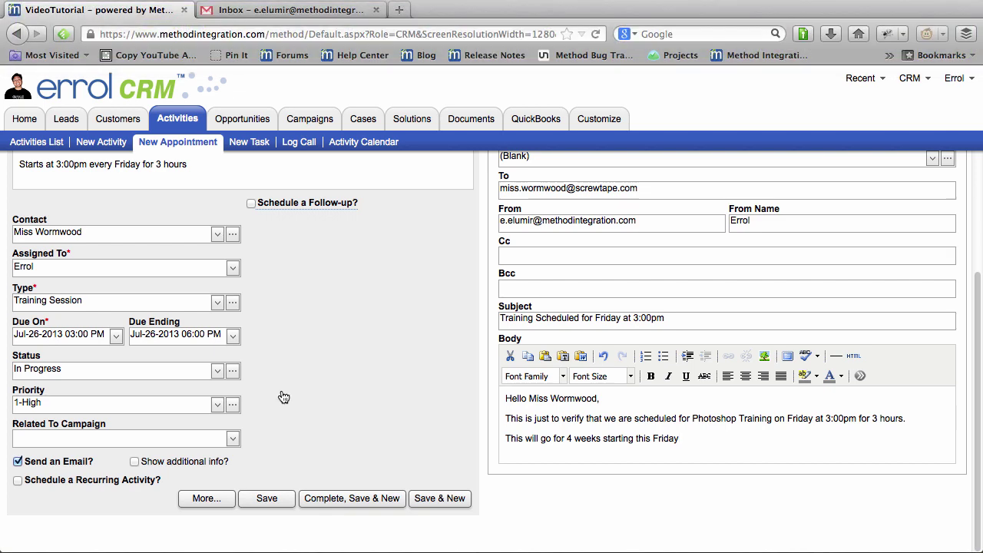
Step: Make the appointment a recurring activity that repeats weekly on Friday
left_click(60, 477)
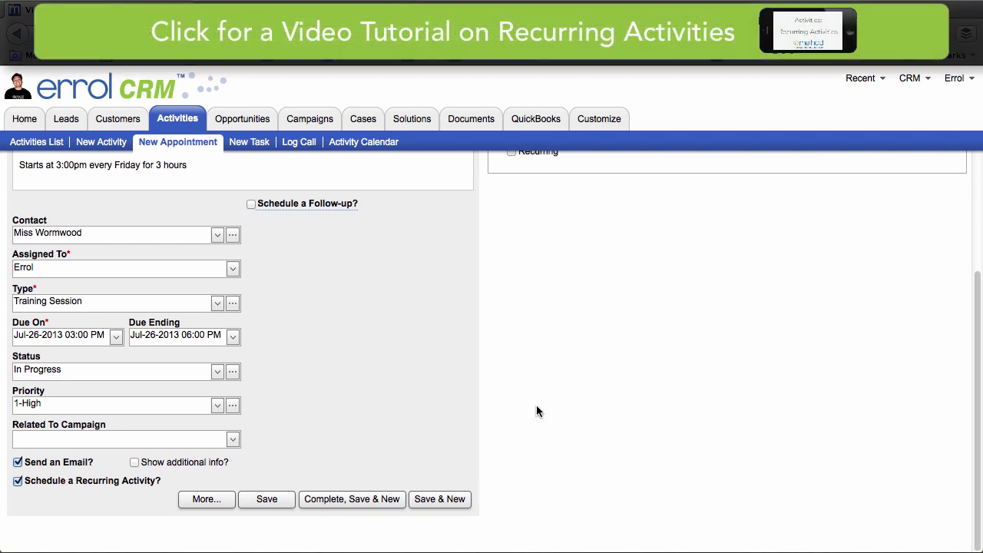
scroll(537, 407, "up", 4)
left_click(499, 307)
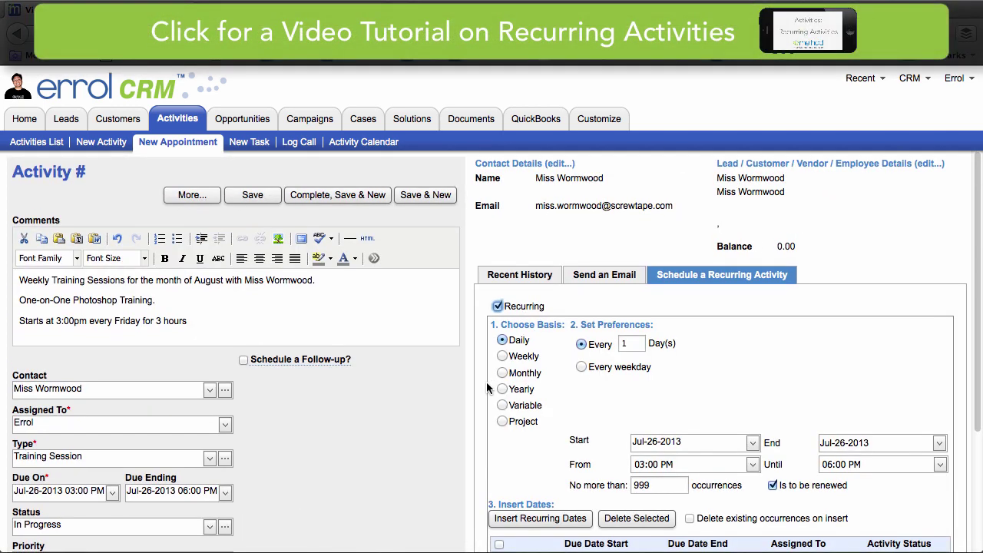
scroll(486, 382, "down", 1)
left_click(582, 318)
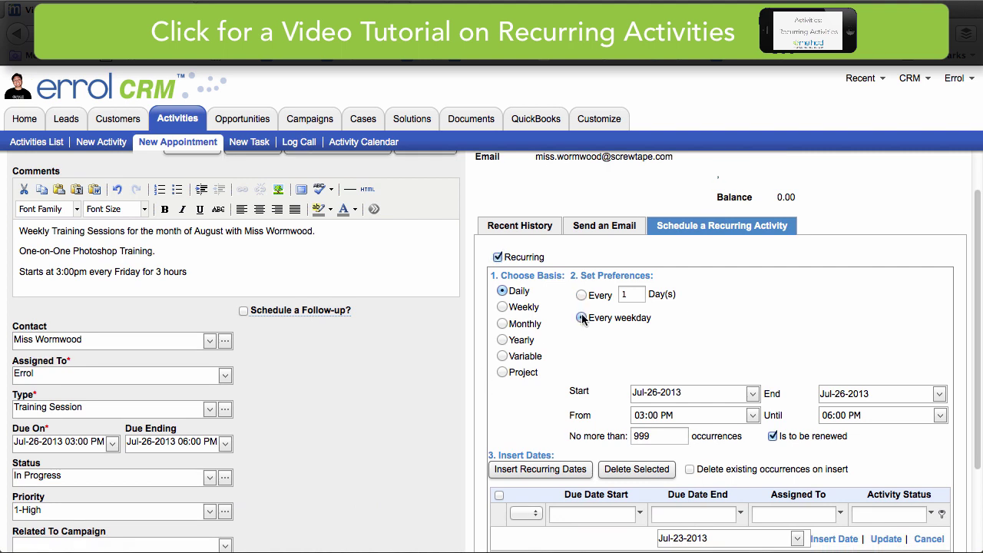
left_click(516, 310)
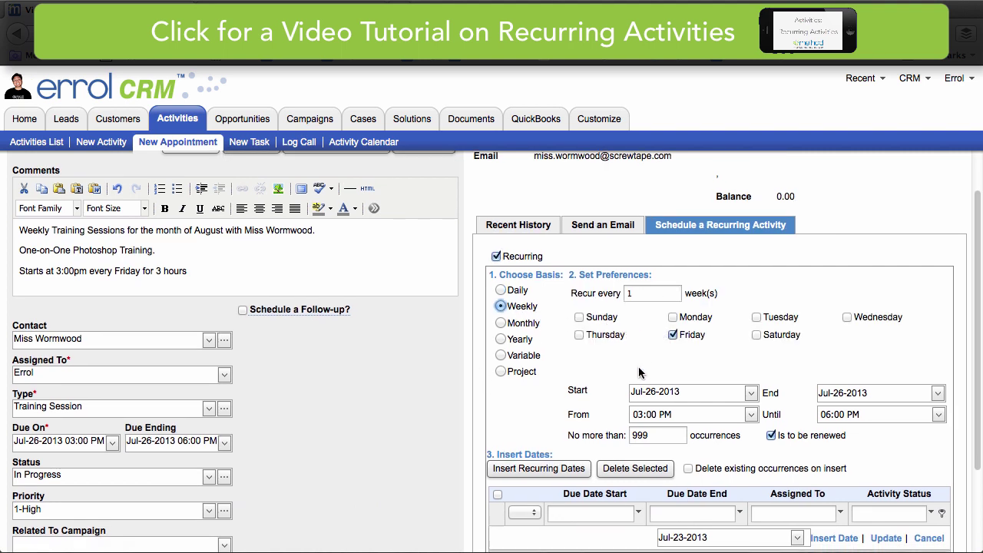
Step: Set the recurrence end date to Aug-16-2013, insert the recurring dates, and save the appointment with a new blank one opened
scroll(591, 355, "down", 2)
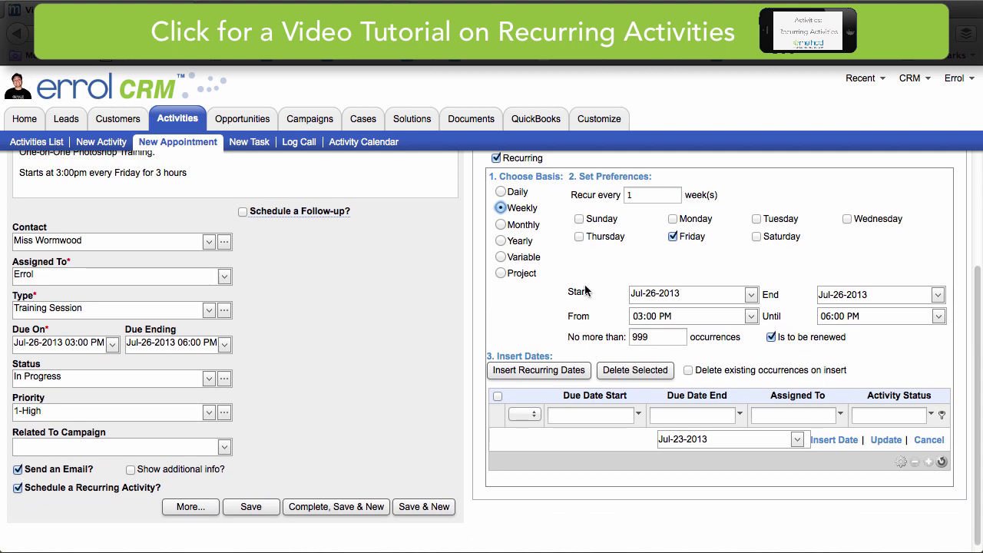
left_click(936, 295)
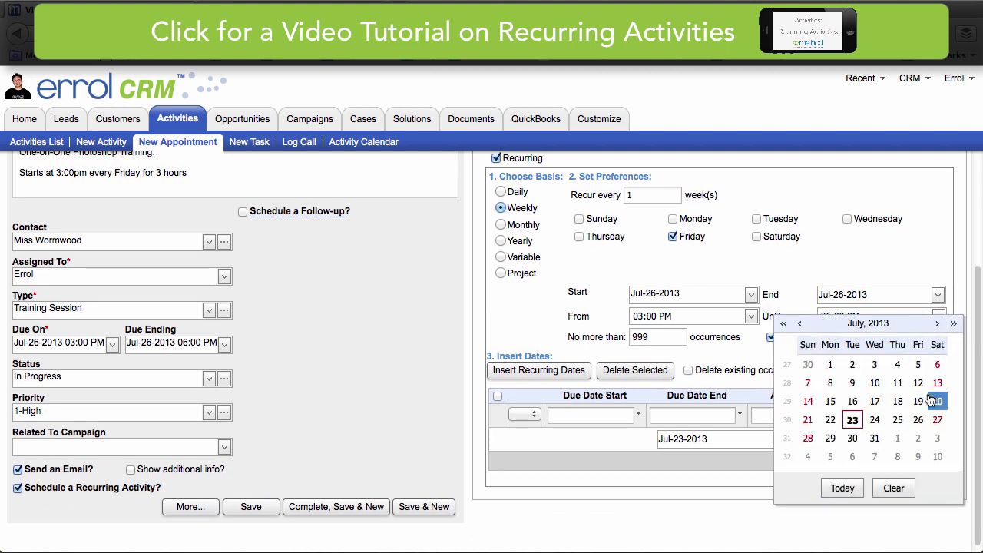
left_click(936, 323)
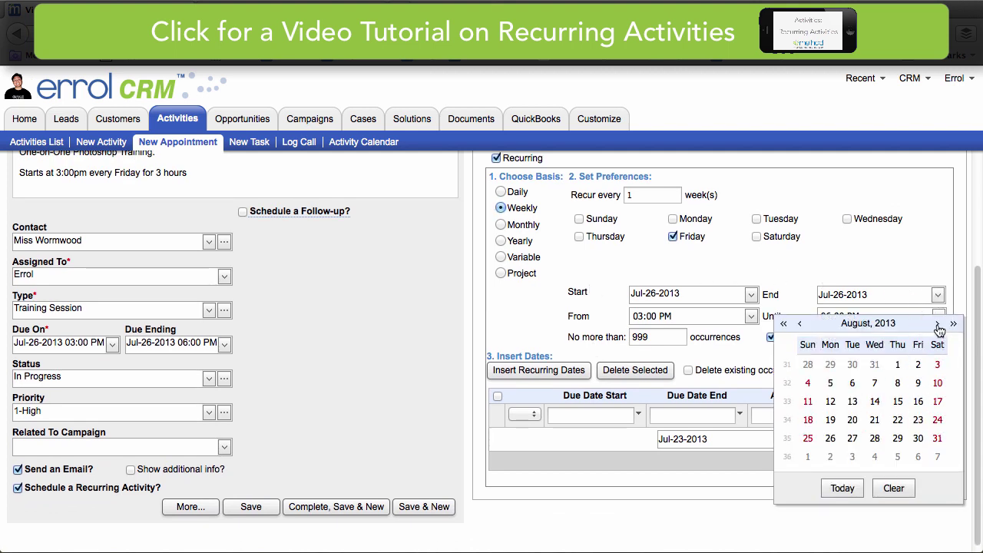
left_click(918, 400)
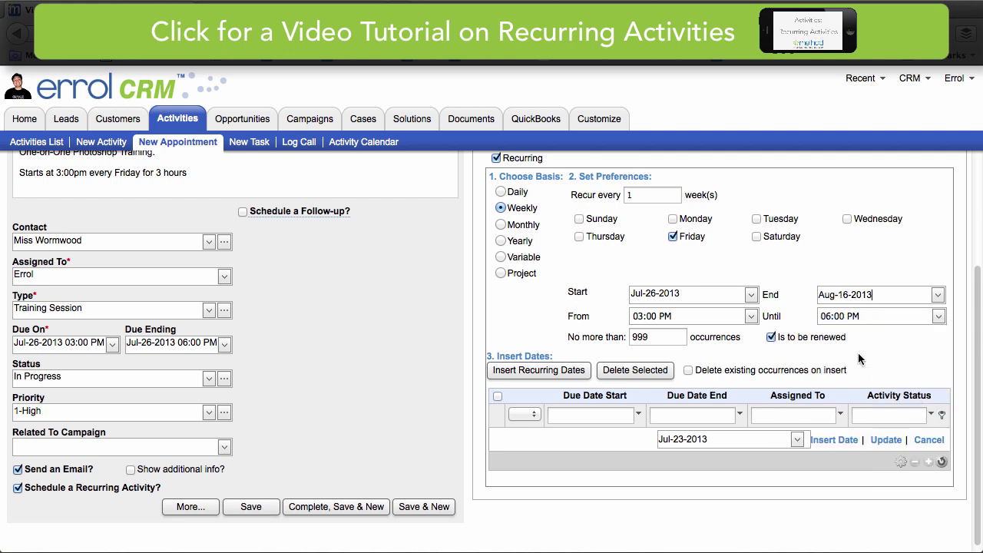
left_click(557, 370)
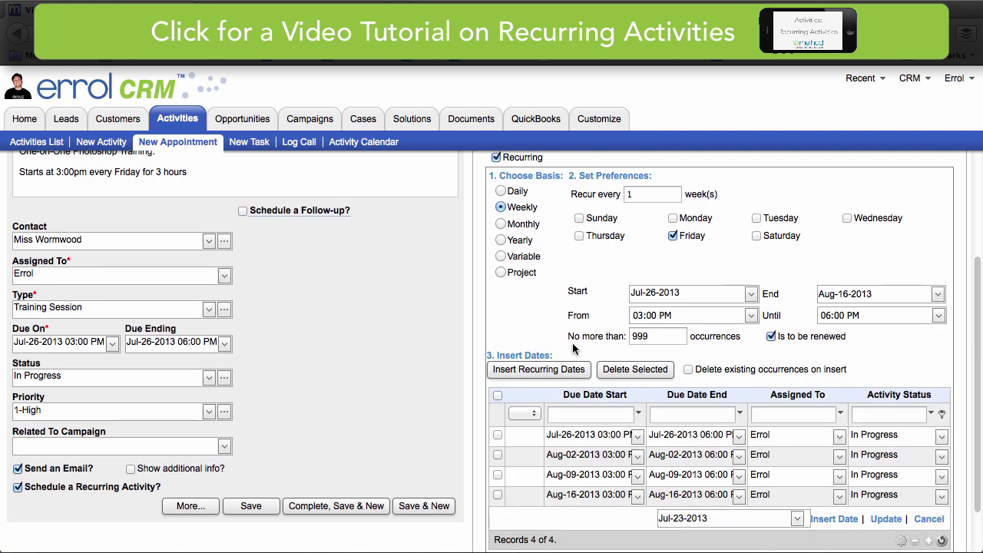
scroll(572, 350, "down", 2)
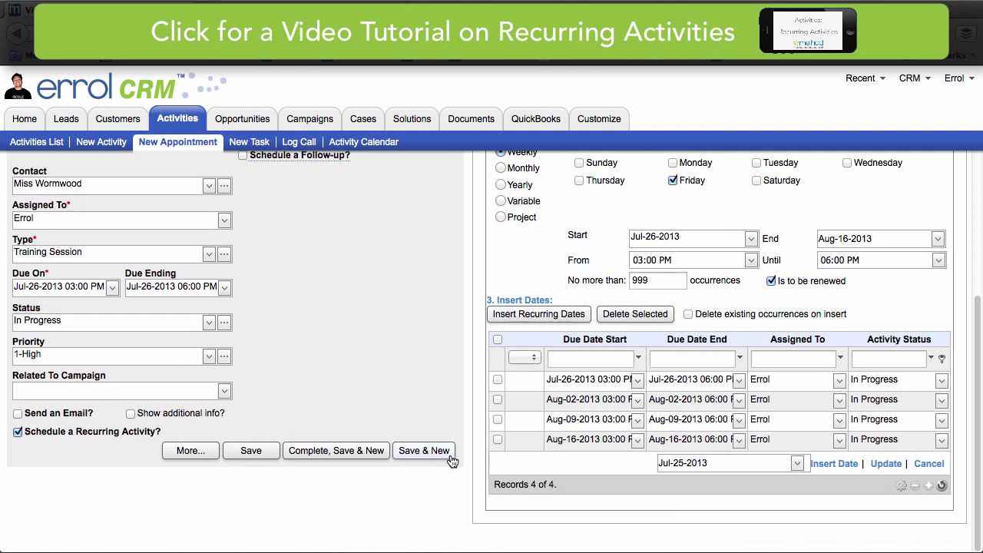
left_click(423, 450)
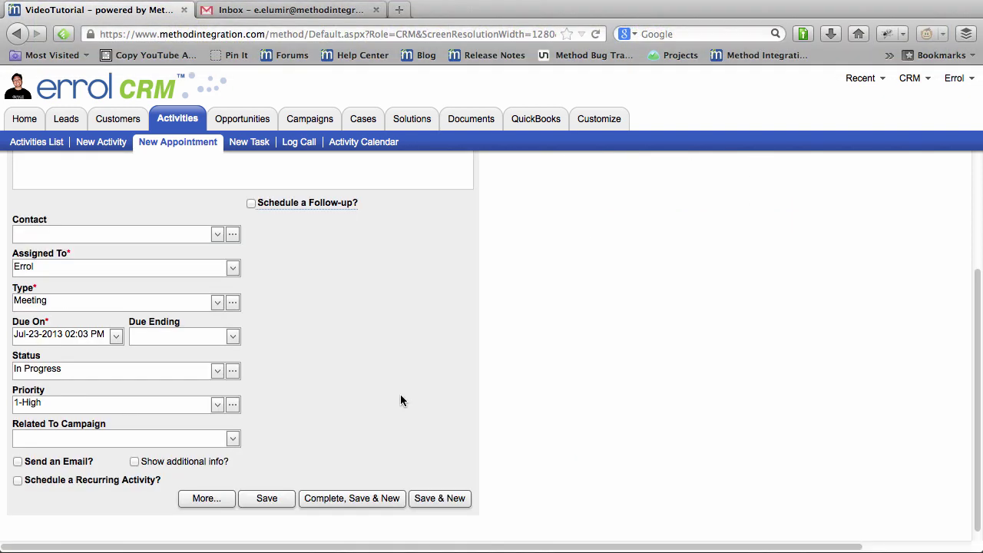
Step: Show the activity calendar in Month View and review the weekly training sessions on it
left_click(394, 143)
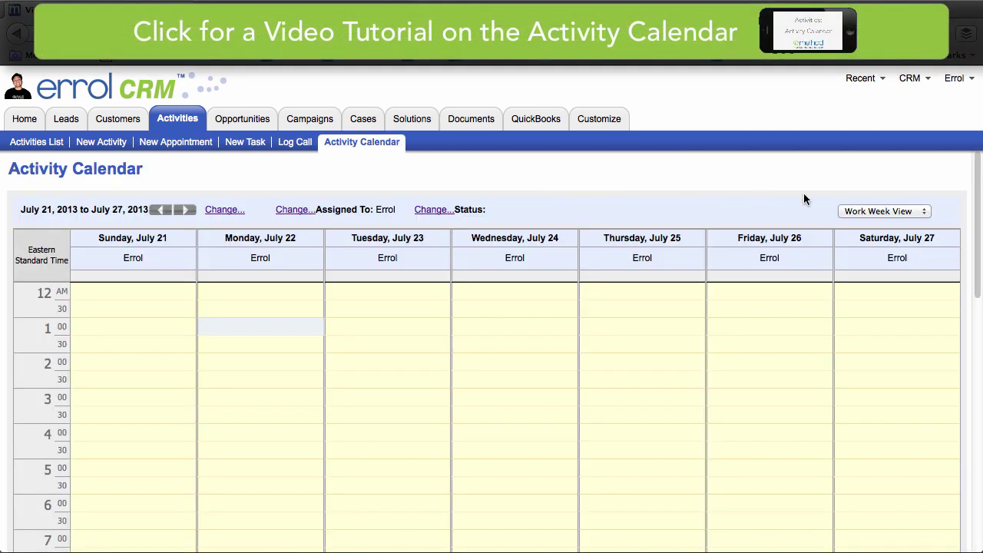
left_click(876, 211)
left_click(874, 259)
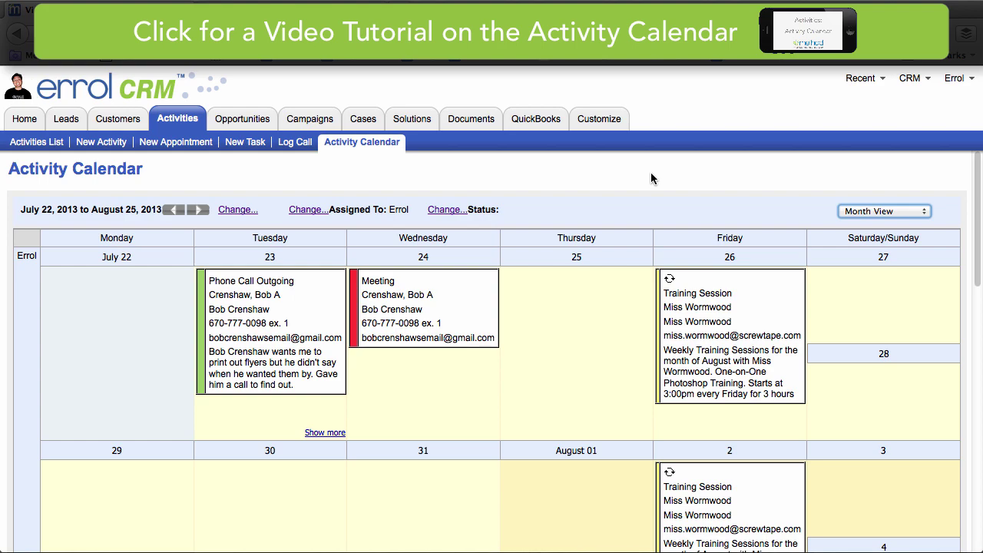
scroll(650, 178, "down", 5)
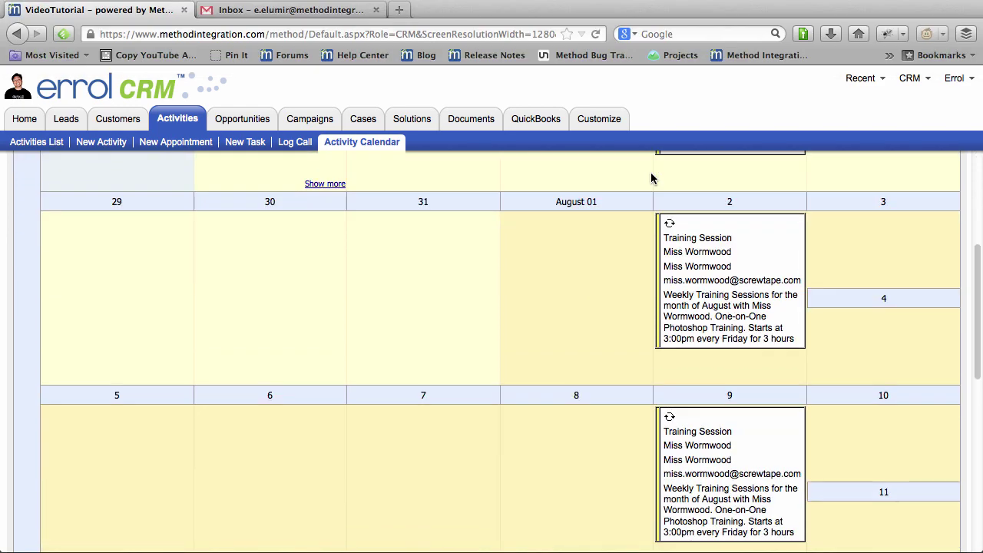
scroll(650, 178, "down", 7)
scroll(651, 178, "up", 10)
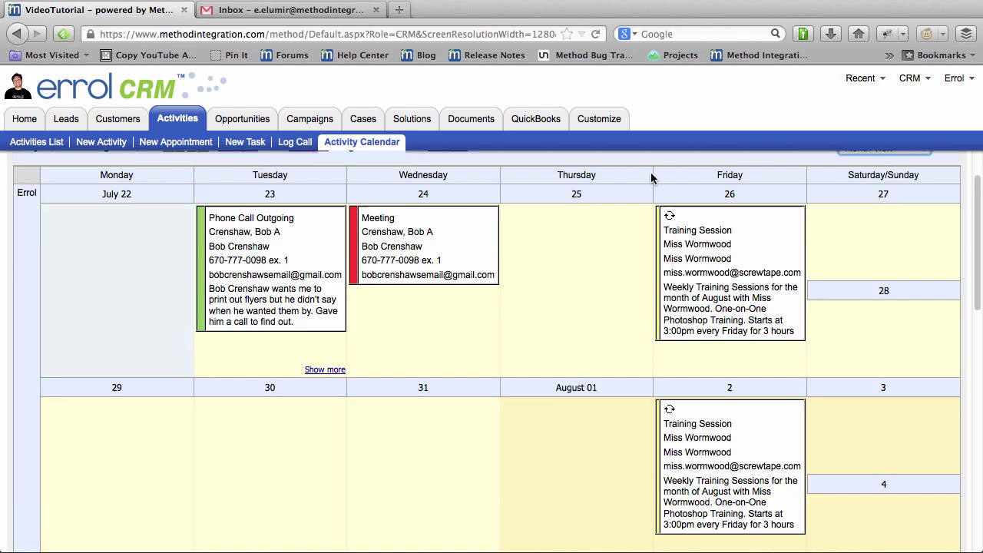
scroll(651, 179, "up", 2)
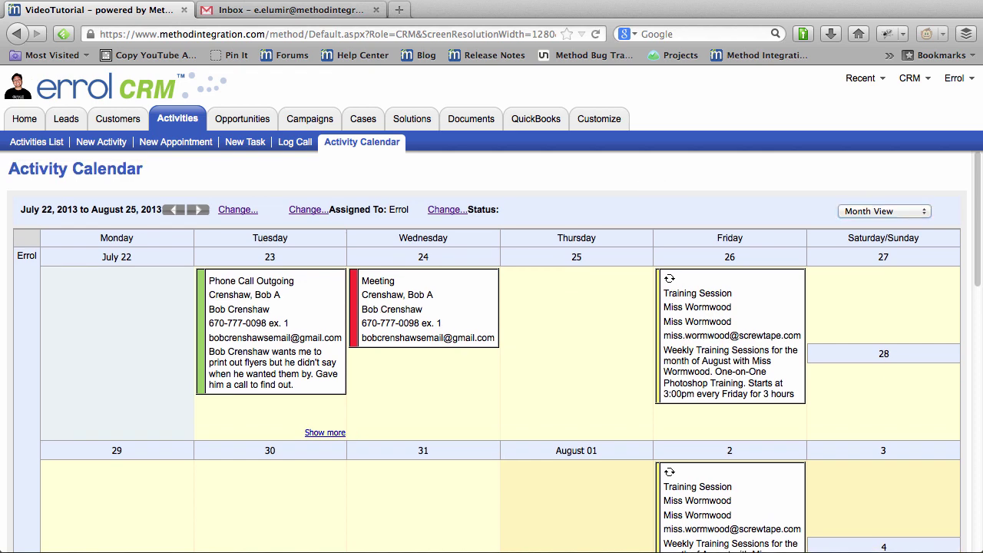
Step: Open the outgoing call due Jul-23-2013 and note the call: "First Try. He's not in and I will send him an email and schedule another followup."
left_click(48, 147)
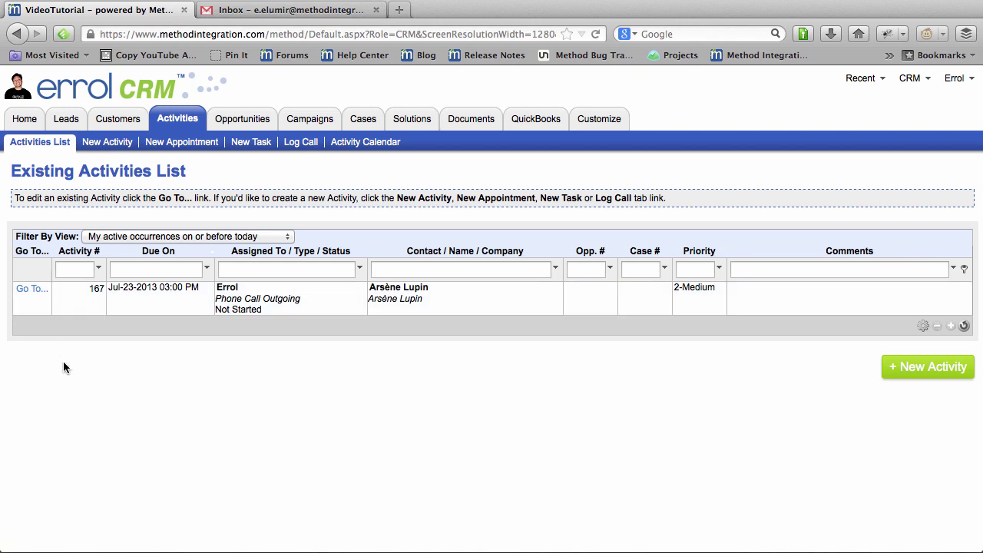
left_click(32, 289)
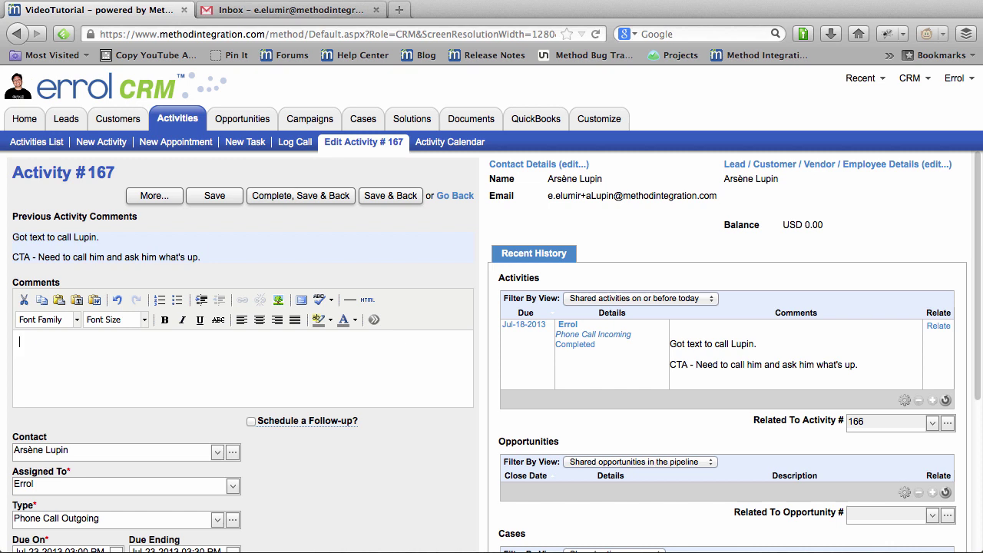
type("Called Lupin. First Try. He's not in.")
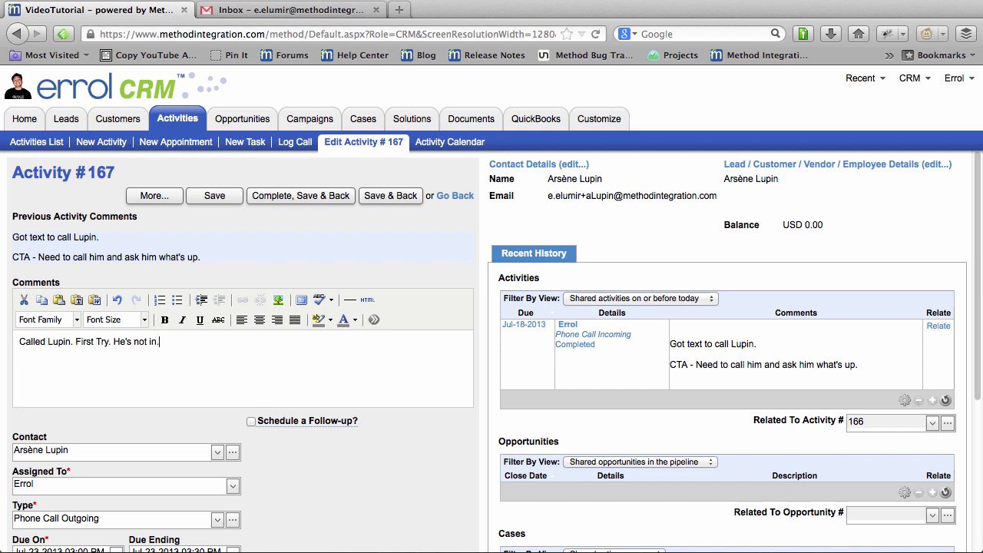
key("BackSpace")
type("and I will send him an email and sched")
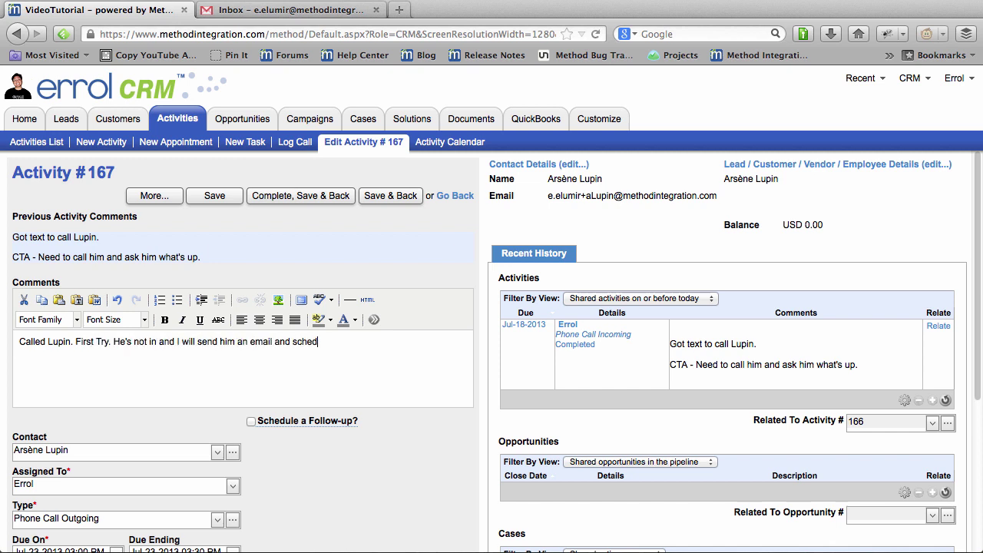
type("ule another followup.")
Step: Add a second comment line starting with CTA to call the contact again, ending "Already tried once. See what he wants."
key("Return")
type("CTA - Call")
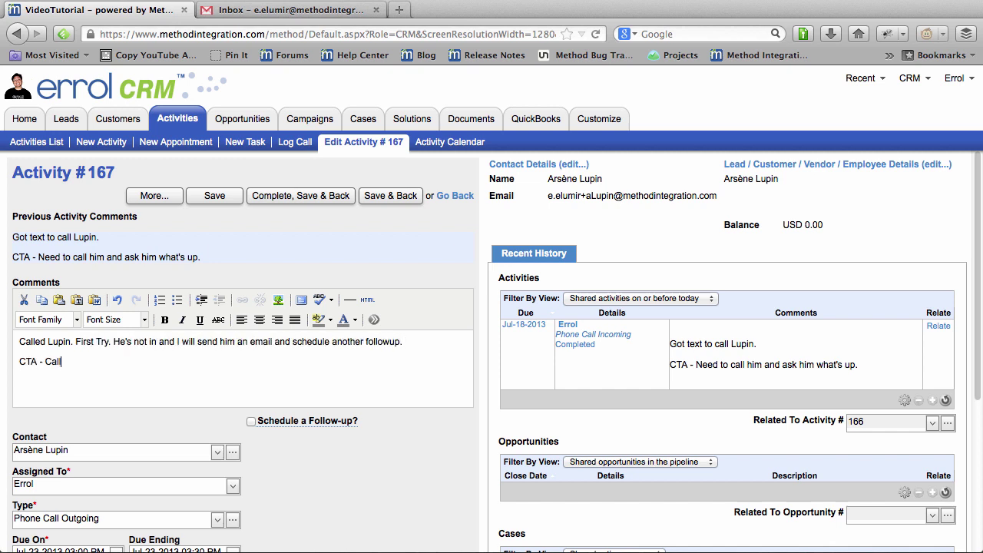
type(" Lupin again. Already tried onc")
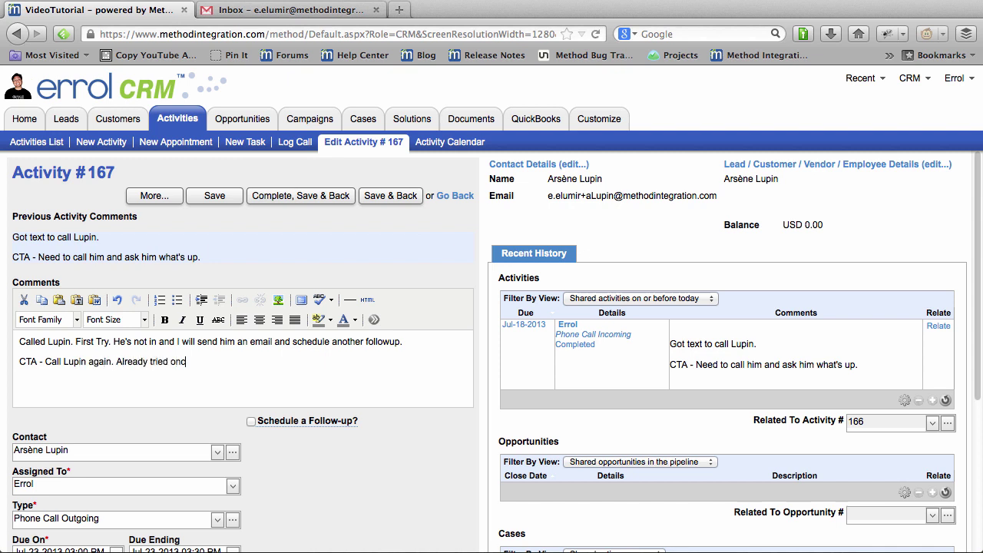
type("e. See what he wants.")
Step: Set the outgoing call activity's status to Completed
scroll(380, 440, "down", 5)
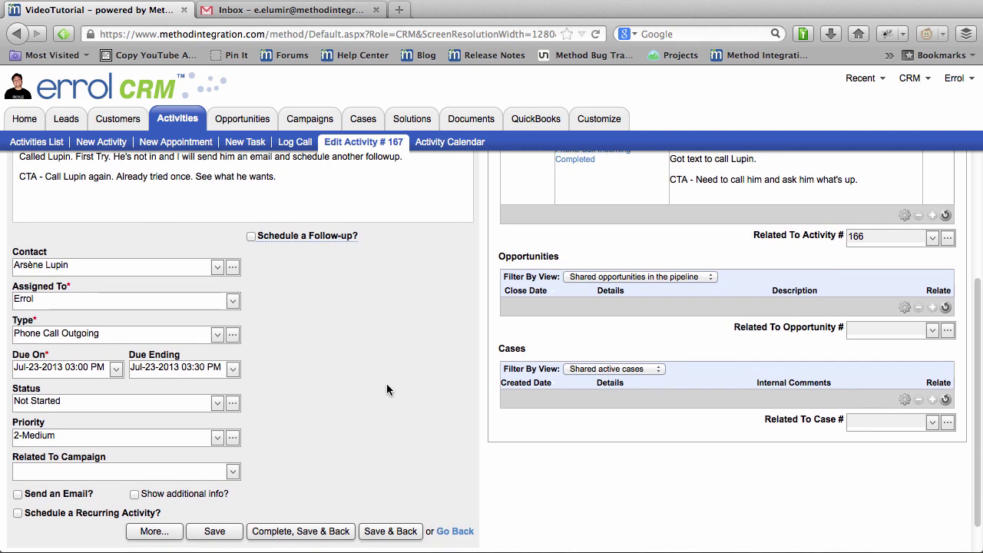
left_click(217, 403)
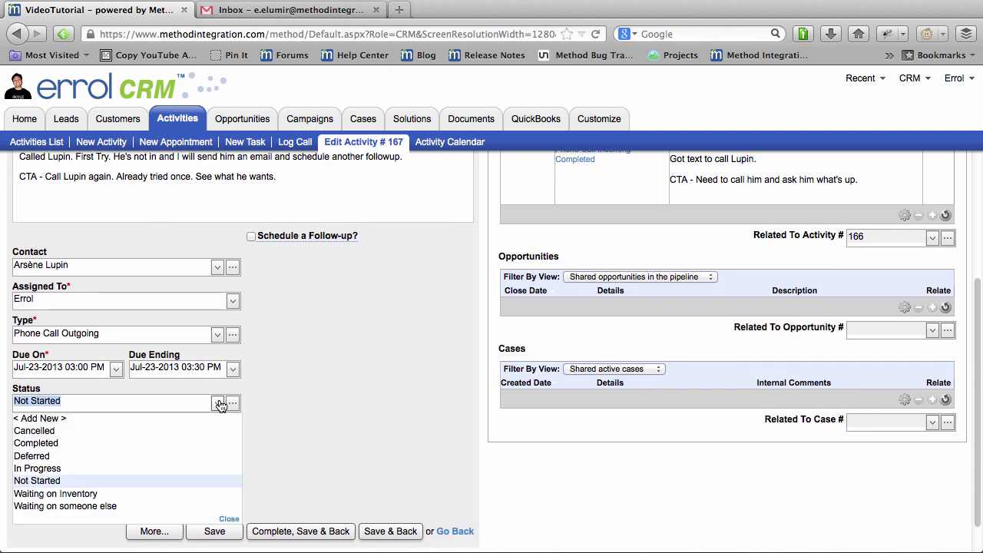
left_click(152, 443)
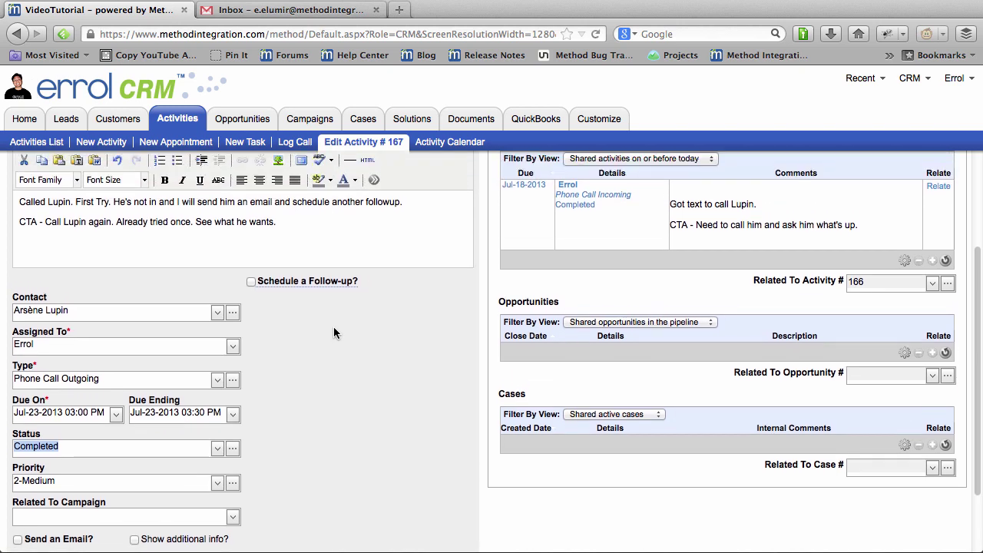
Step: Schedule a follow-up of type Phone Call Outgoing, due Jul-24-2013 at 02:00 PM
left_click(346, 281)
left_click(445, 380)
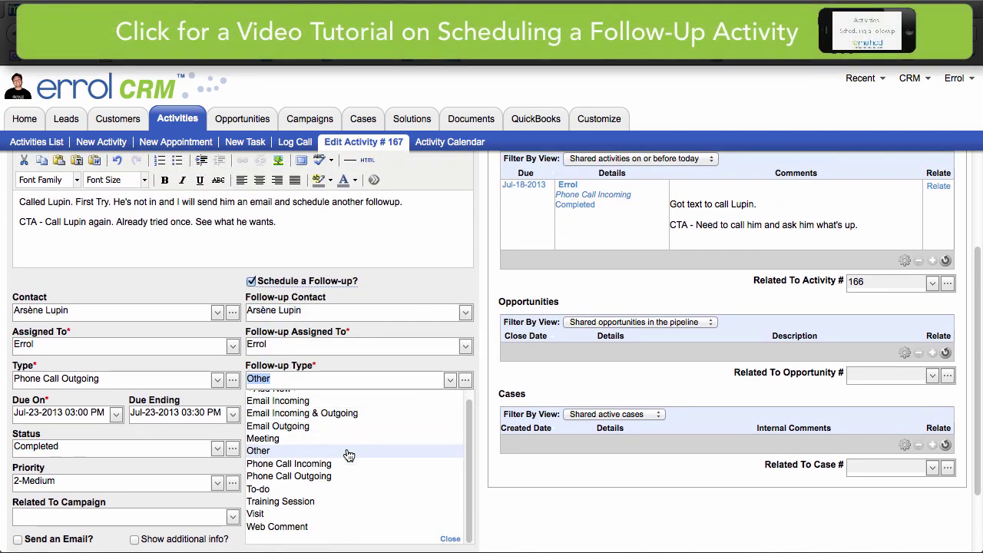
left_click(346, 483)
scroll(456, 425, "down", 2)
left_click(466, 345)
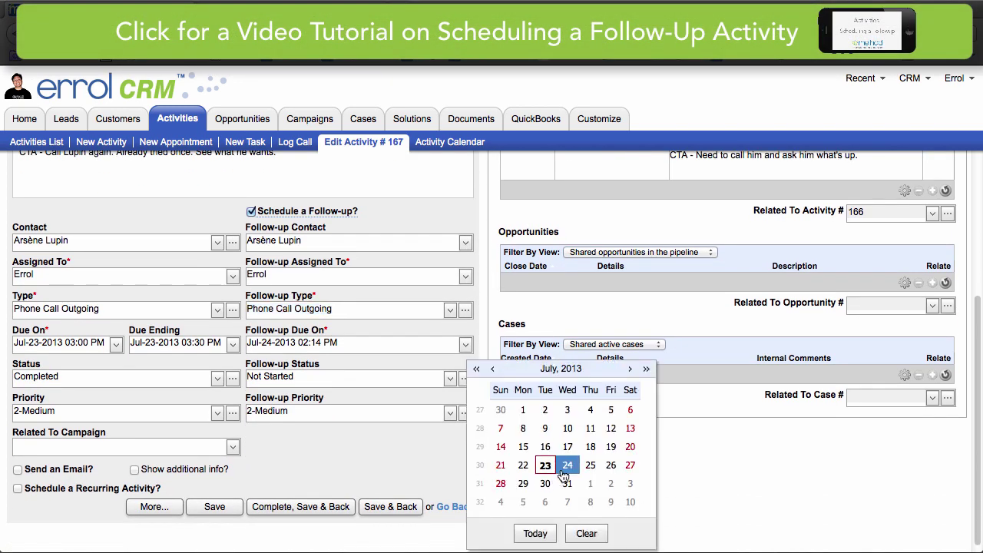
left_click(565, 464)
left_click_drag(304, 344, 366, 348)
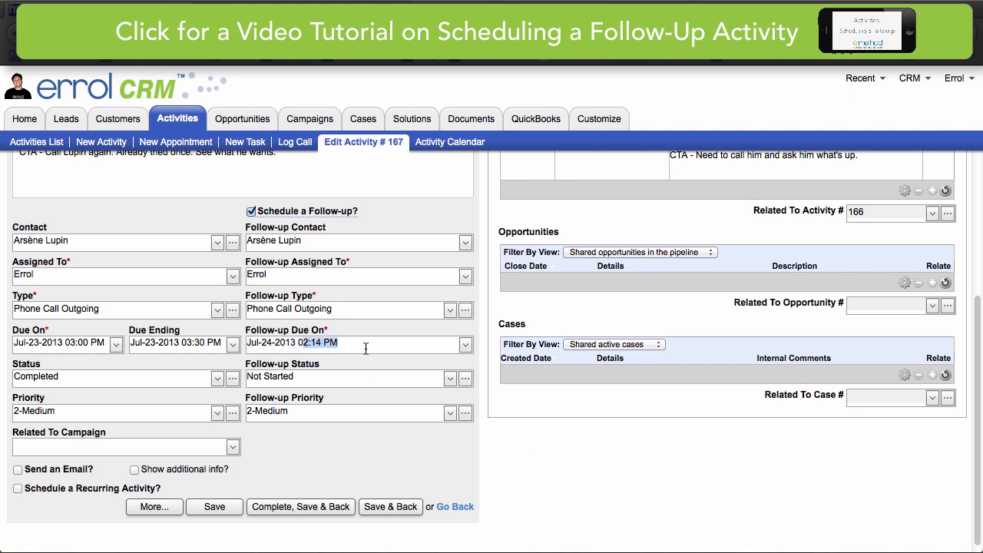
type("2:00pm")
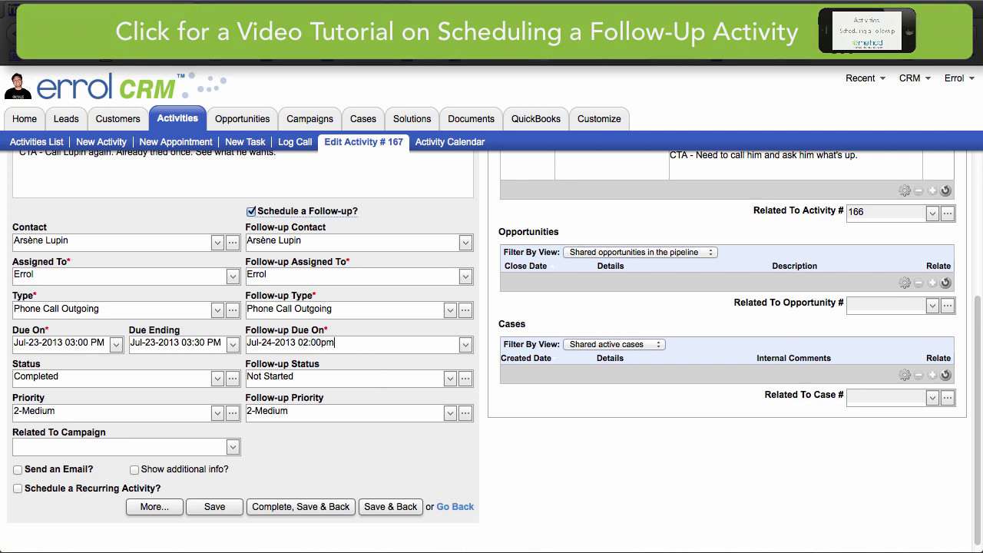
Step: Enable sending an email with the call activity, using the (Blank) template and the subject "Returning your Message"
left_click(18, 469)
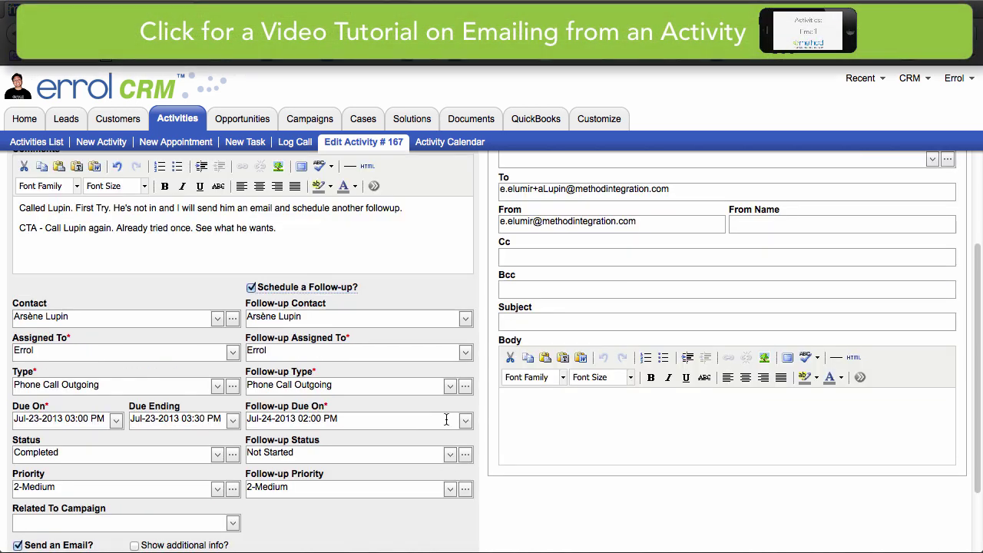
scroll(445, 420, "up", 3)
left_click(931, 280)
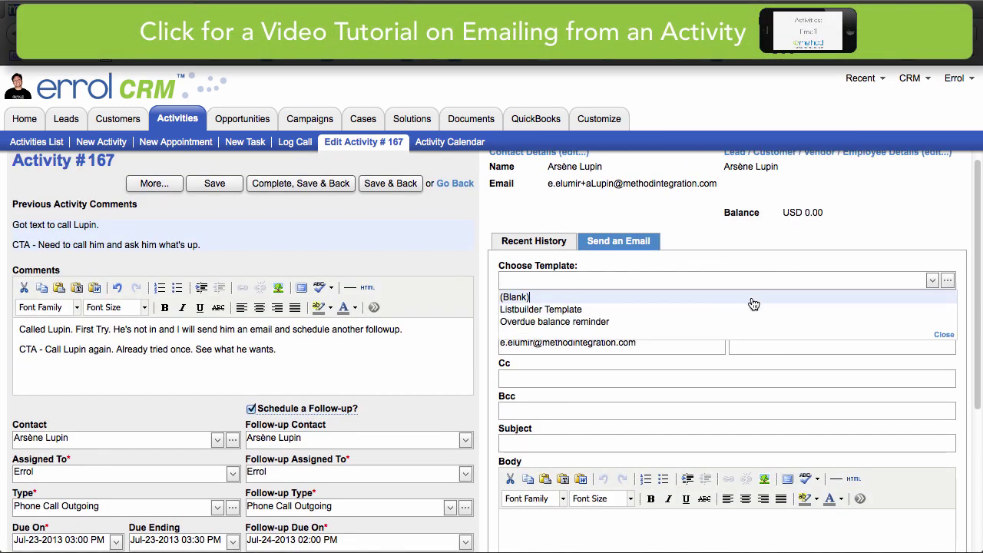
left_click(750, 295)
scroll(715, 351, "down", 3)
left_click(714, 305)
type("Returning your Message")
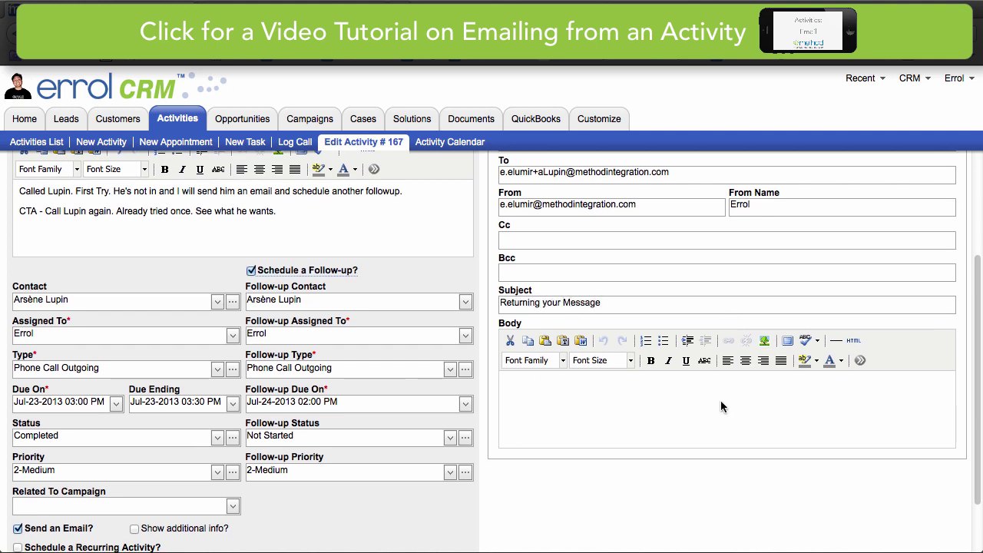
Step: Write a greeting and "Just returning your call! I'll try again tomorrow. Or you can call me or email me!" in the email; complete and save the activity
left_click(721, 406)
type("Hello Lupin,")
key("Return")
type("Just returning your call! I'll try again")
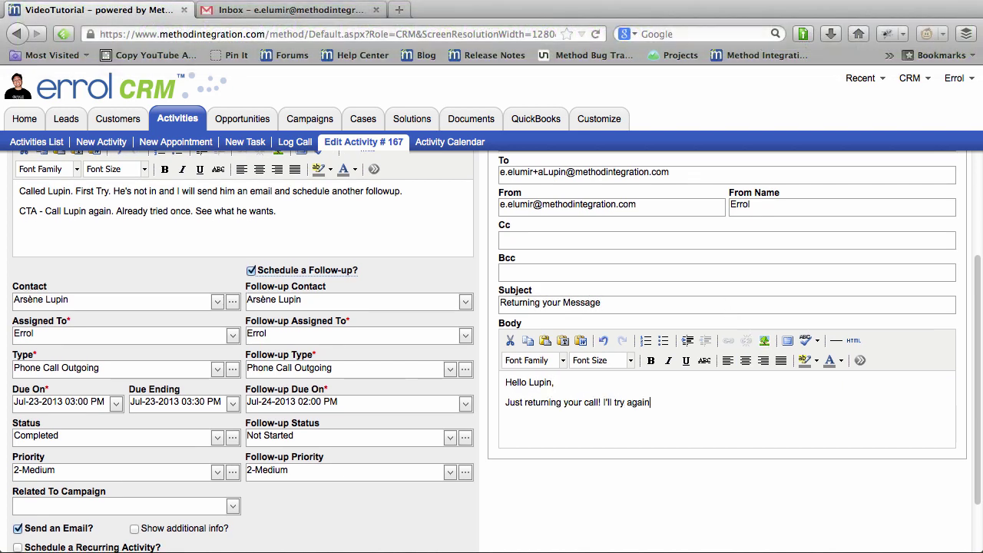
type(" tomorrow. Or you can call me or email me!")
scroll(492, 345, "down", 2)
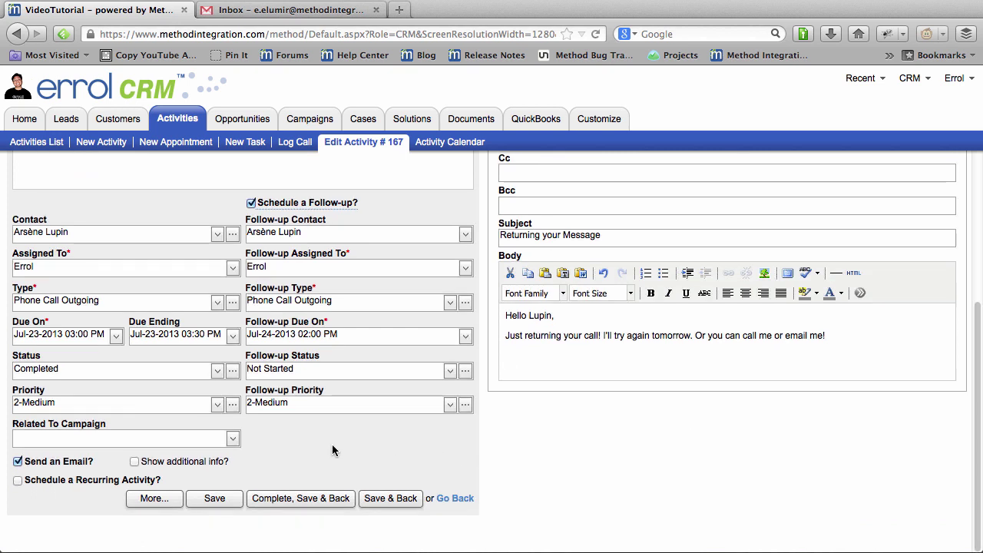
left_click(316, 498)
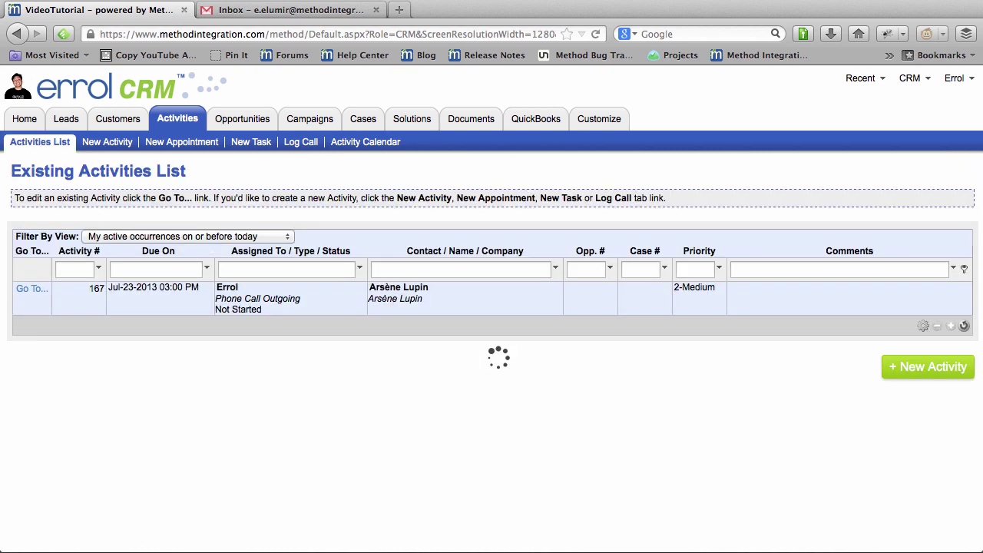